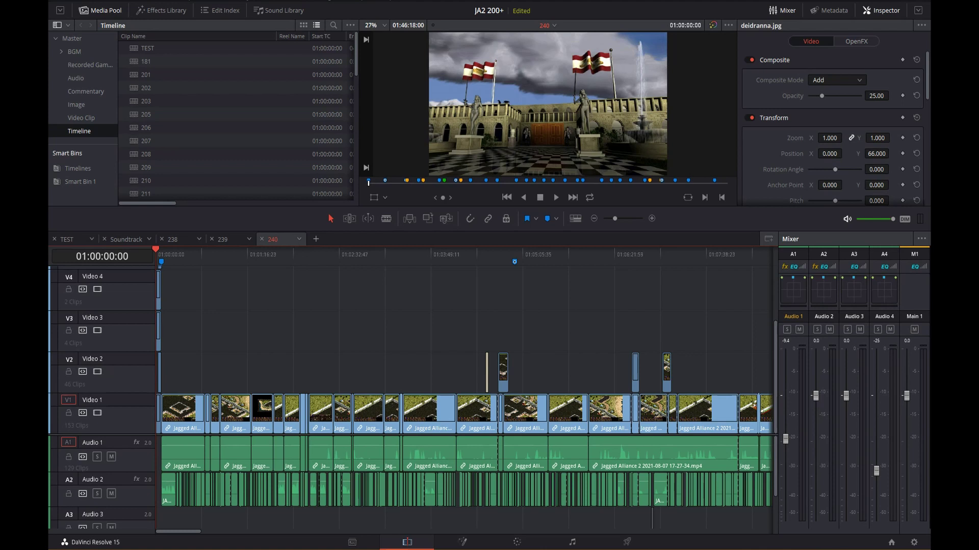
Examine the 240 timeline's clip layout at several zoom levels, from the opening clips to its full length.
{"action": "key", "text": "ctrl+minus"}
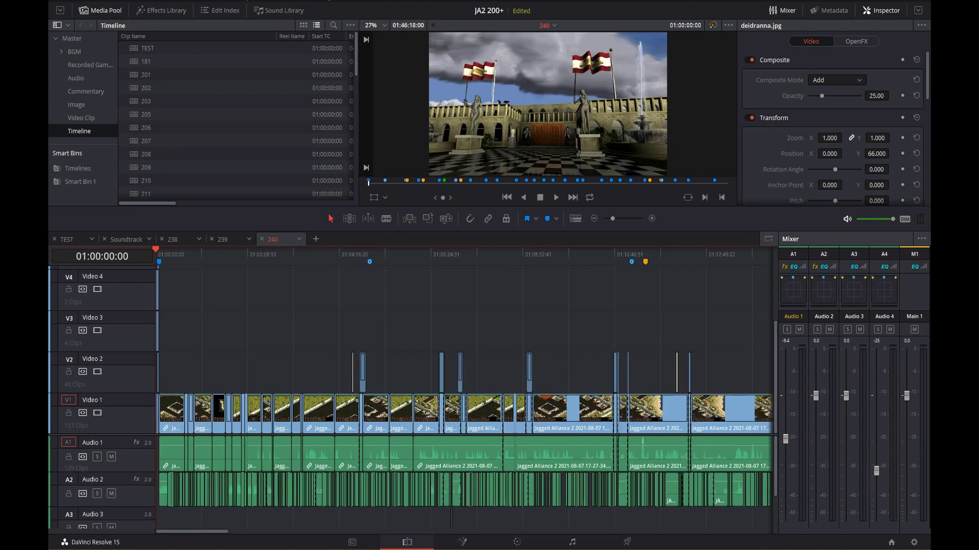
{"action": "key", "text": "ctrl+minus"}
{"action": "key", "text": "ctrl+minus"}
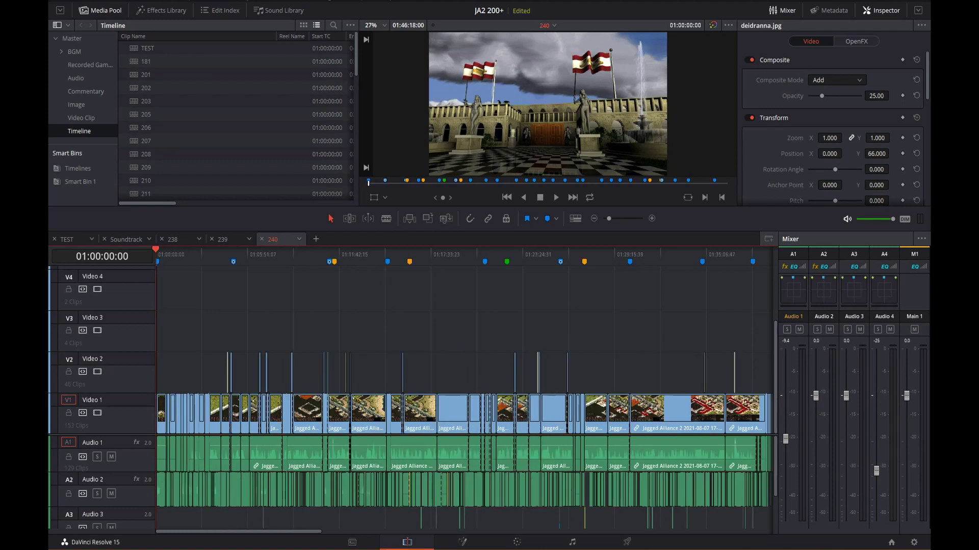
{"action": "key", "text": "ctrl+equal"}
{"action": "key", "text": "ctrl+equal"}
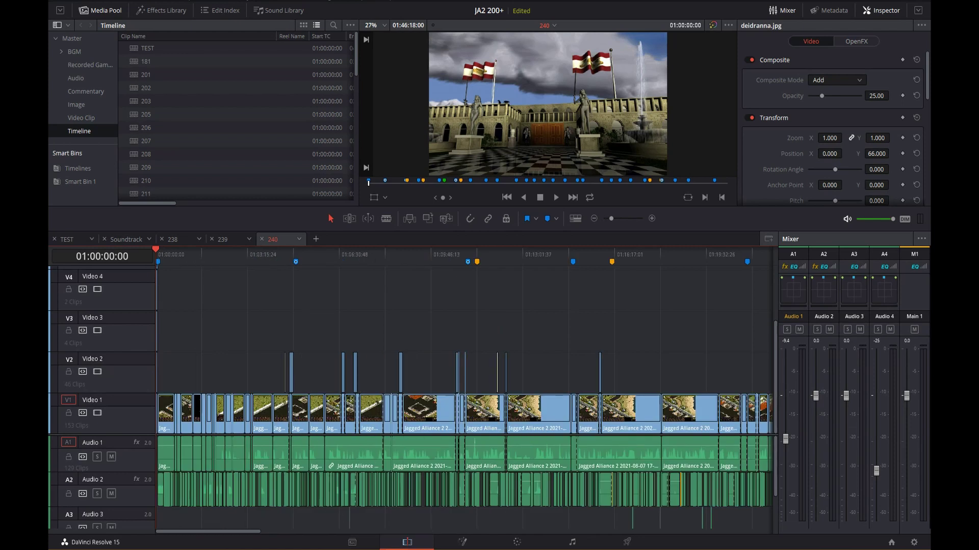
{"action": "key", "text": "ctrl+equal"}
{"action": "key", "text": "ctrl+equal"}
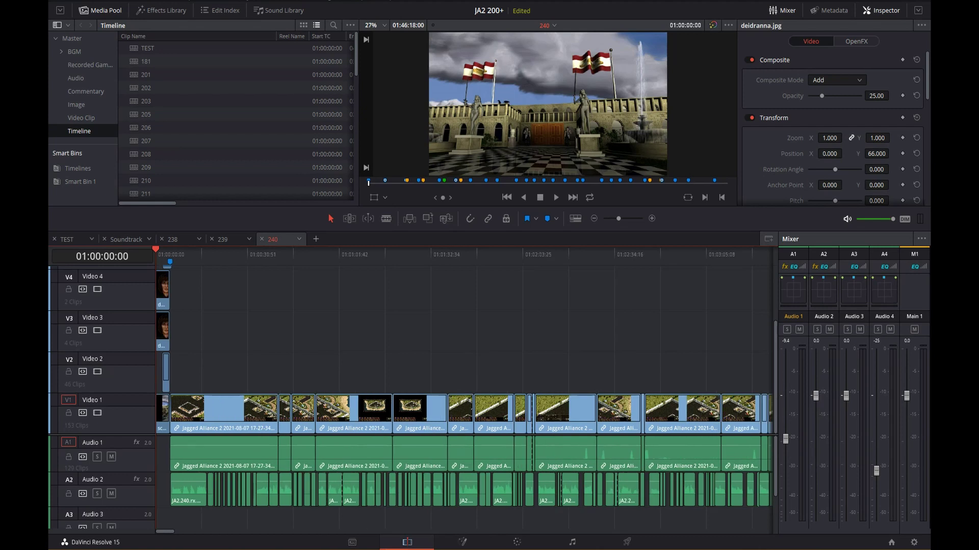
{"action": "key", "text": "ctrl+minus"}
{"action": "key", "text": "ctrl+minus"}
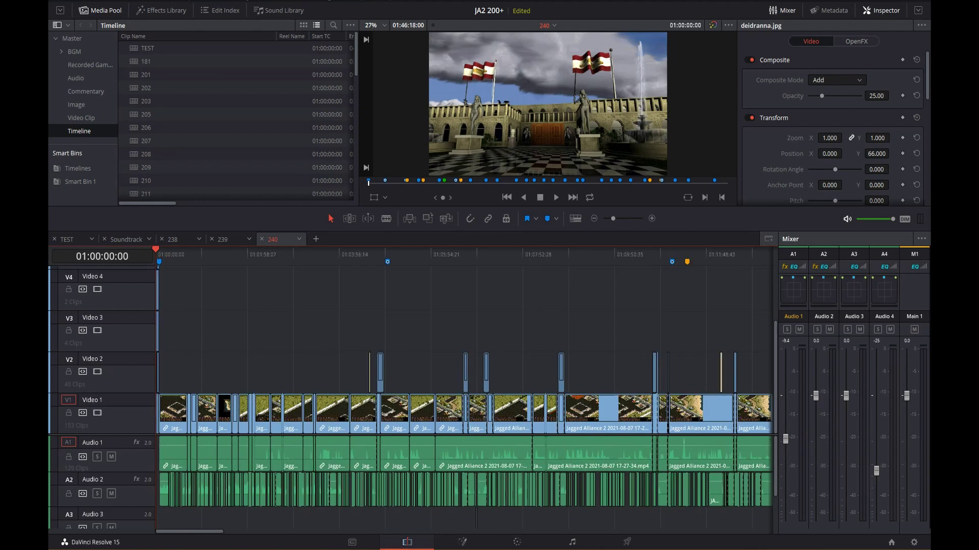
{"action": "key", "text": "ctrl+minus"}
{"action": "key", "text": "ctrl+minus"}
{"action": "key", "text": "ctrl+minus"}
{"action": "key", "text": "ctrl+minus"}
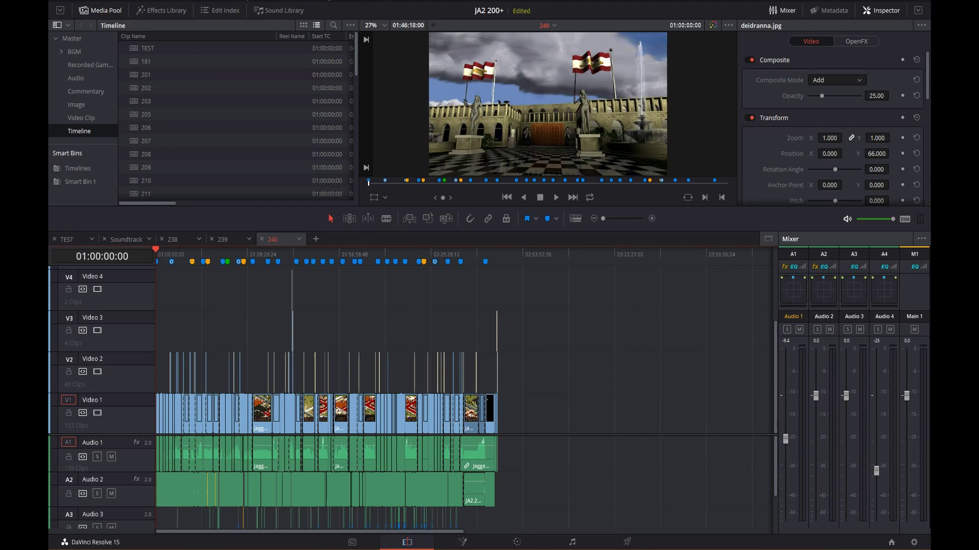
Inspect the cuts around 02:02:57:46 mid-timeline and return the playhead to the start.
{"action": "left_click", "coordinate": [357, 253]}
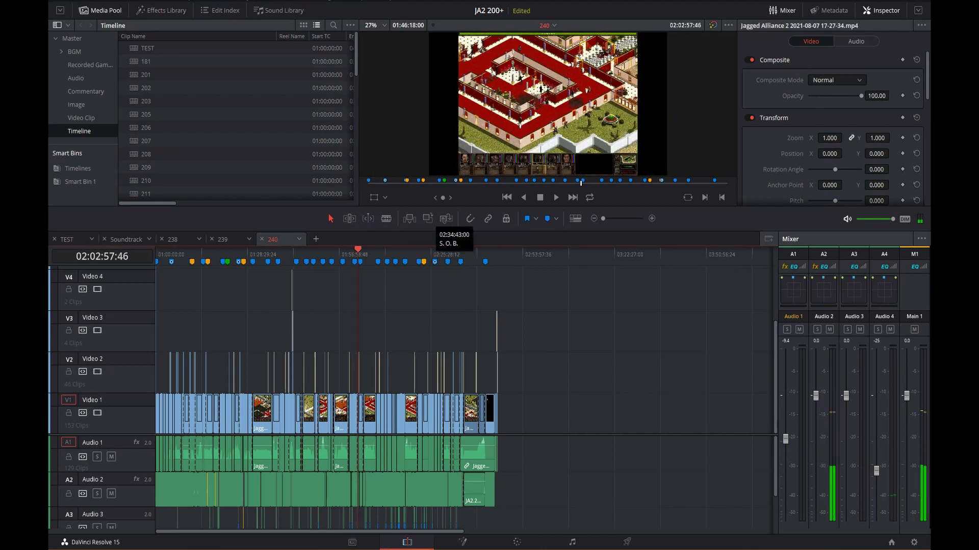
{"action": "key", "text": "ctrl+equal"}
{"action": "key", "text": "ctrl+equal"}
{"action": "key", "text": "ctrl+equal"}
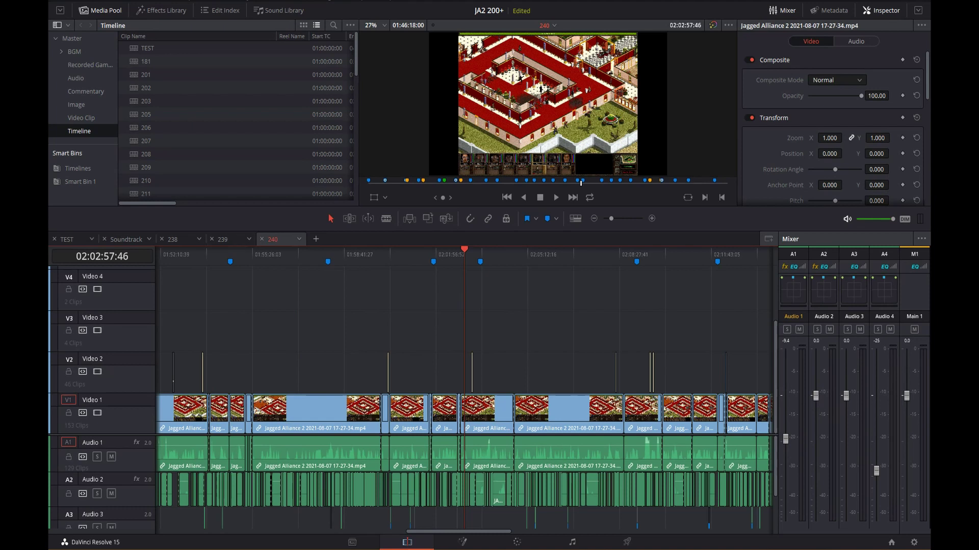
{"action": "key", "text": "Home"}
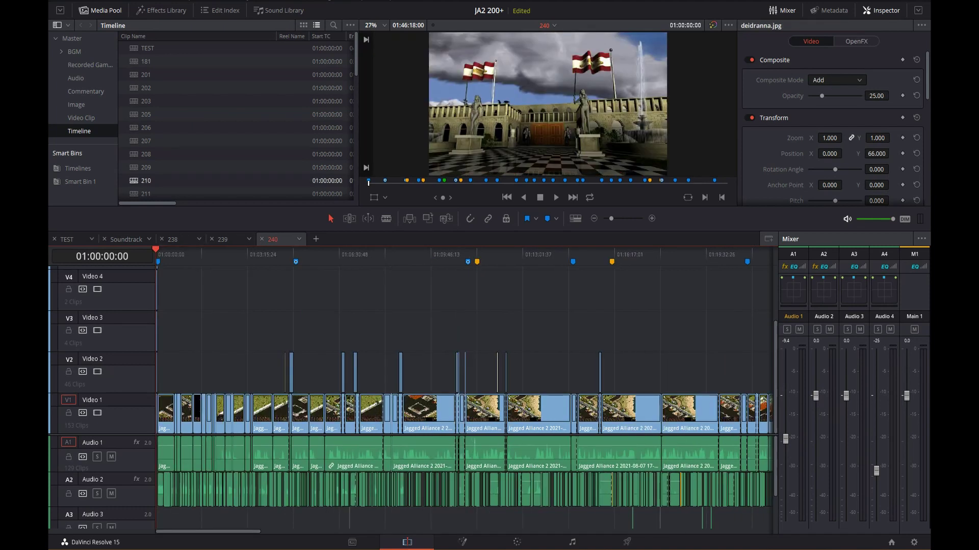
{"action": "left_click", "coordinate": [81, 118]}
{"action": "scroll", "coordinate": [204, 128], "scroll_direction": "down", "scroll_amount": 2}
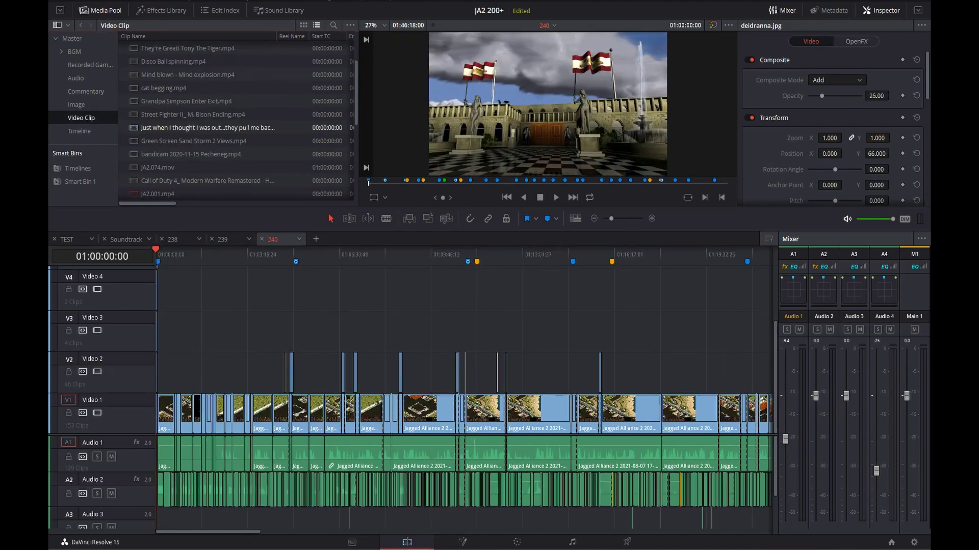
{"action": "left_click", "coordinate": [86, 92]}
{"action": "left_click", "coordinate": [89, 65]}
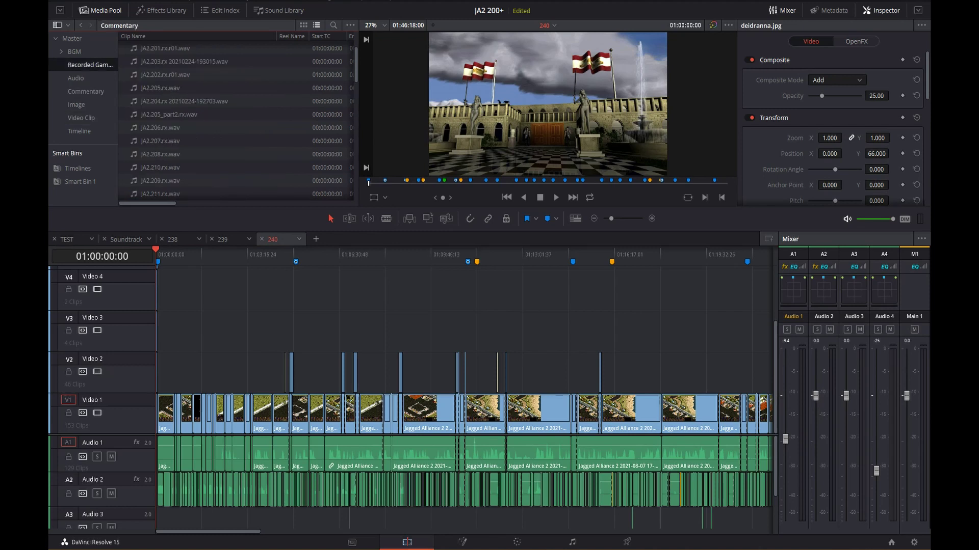
{"action": "scroll", "coordinate": [198, 138], "scroll_direction": "down", "scroll_amount": 7}
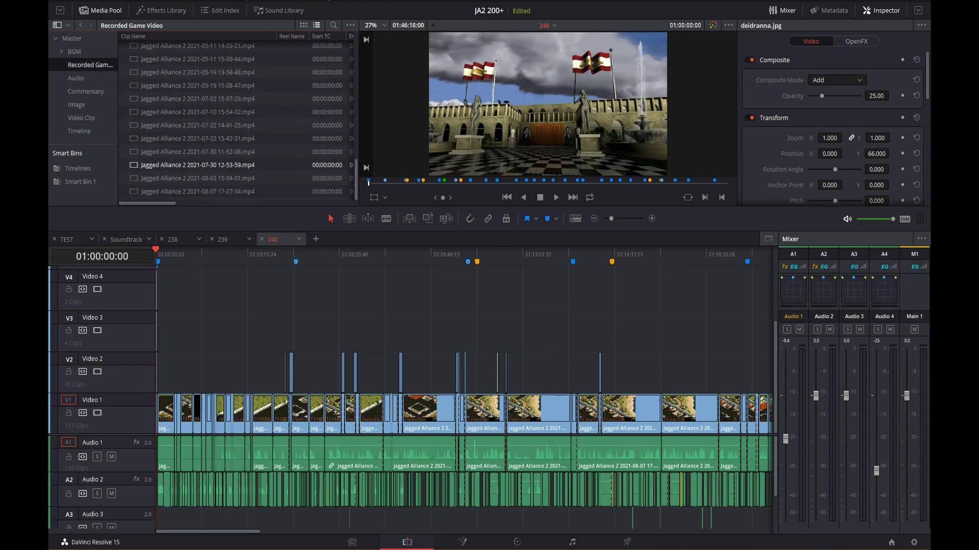
{"action": "double_click", "coordinate": [198, 191]}
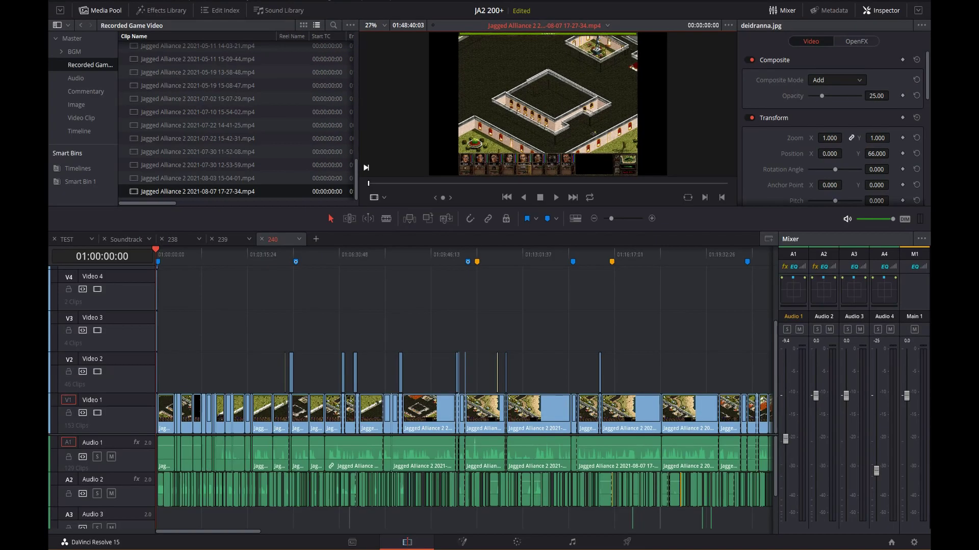
Return to the 240 timeline and place the playhead exactly at the end of its last clip to check the total length.
{"action": "left_click", "coordinate": [459, 331]}
{"action": "key", "text": "shift+z"}
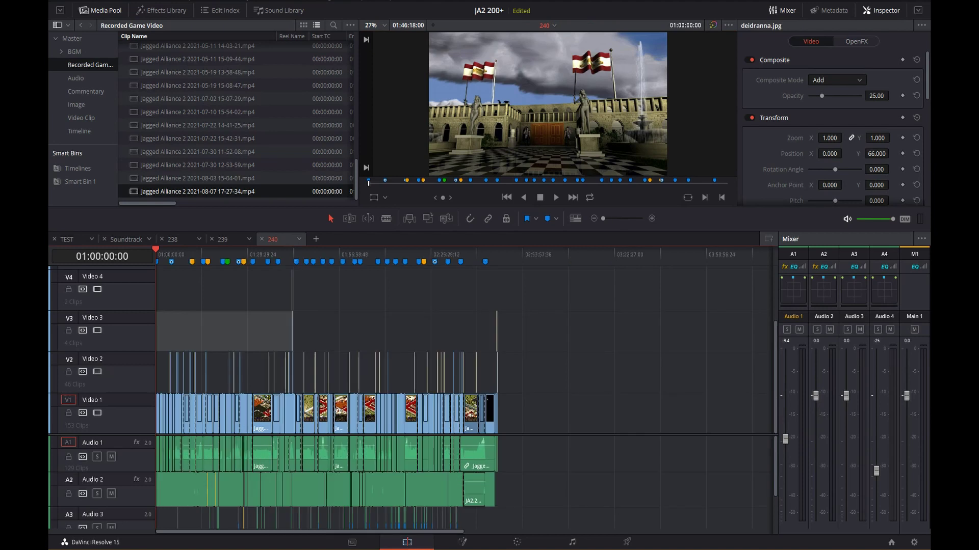
{"action": "key", "text": "End"}
{"action": "key", "text": "ctrl+equal"}
{"action": "key", "text": "ctrl+equal"}
{"action": "key", "text": "ctrl+equal"}
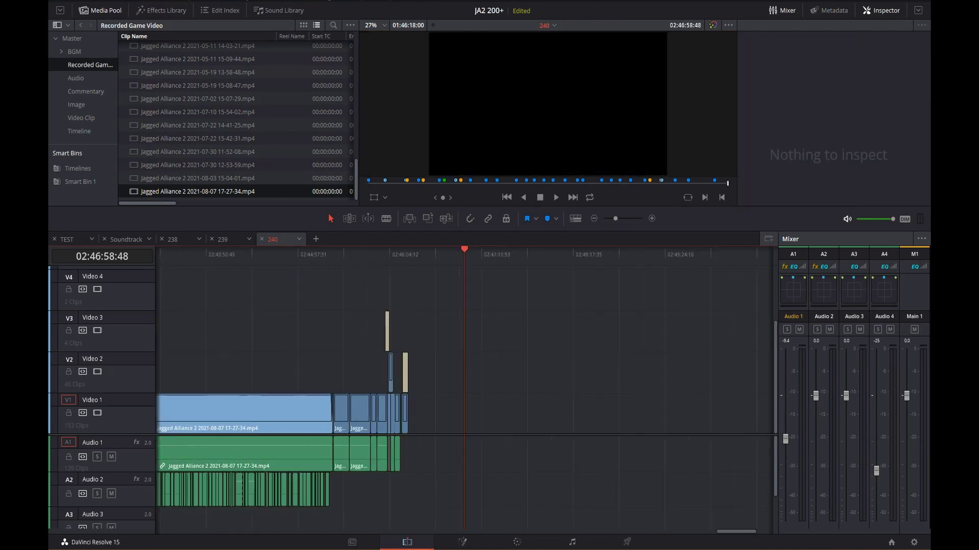
{"action": "key", "text": "n"}
{"action": "left_click_drag", "start_coordinate": [372, 250], "coordinate": [344, 250]}
{"action": "key", "text": "n"}
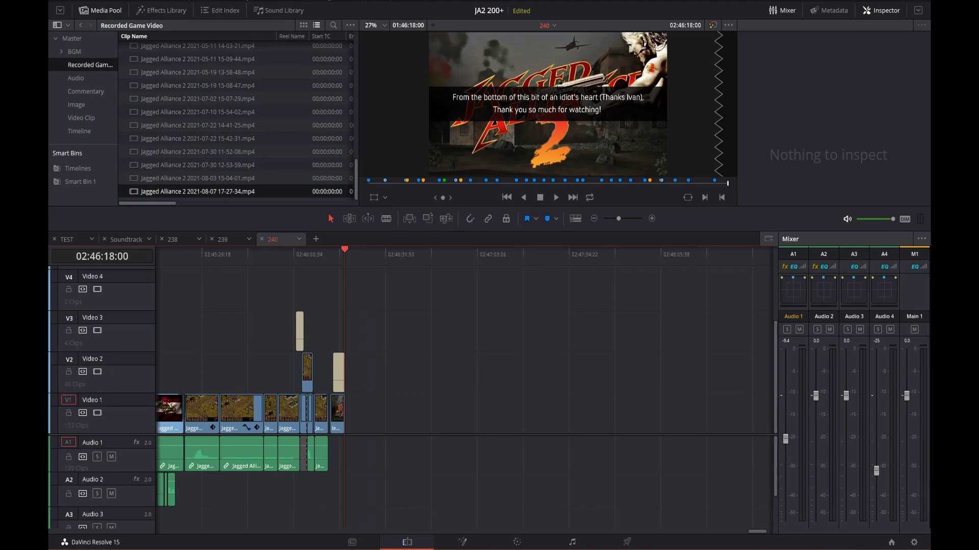
Return to the timeline's start and scrub to the overlay clip on Video 2 at 01:04:50:05.
{"action": "key", "text": "Home"}
{"action": "key", "text": "shift+z"}
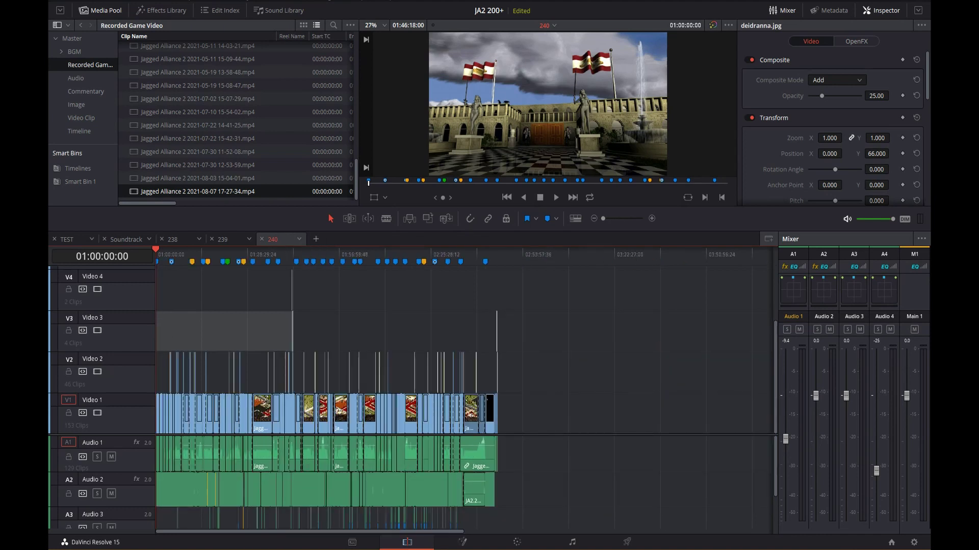
{"action": "key", "text": "ctrl+equal"}
{"action": "key", "text": "ctrl+equal"}
{"action": "key", "text": "ctrl+equal"}
{"action": "key", "text": "ctrl+equal"}
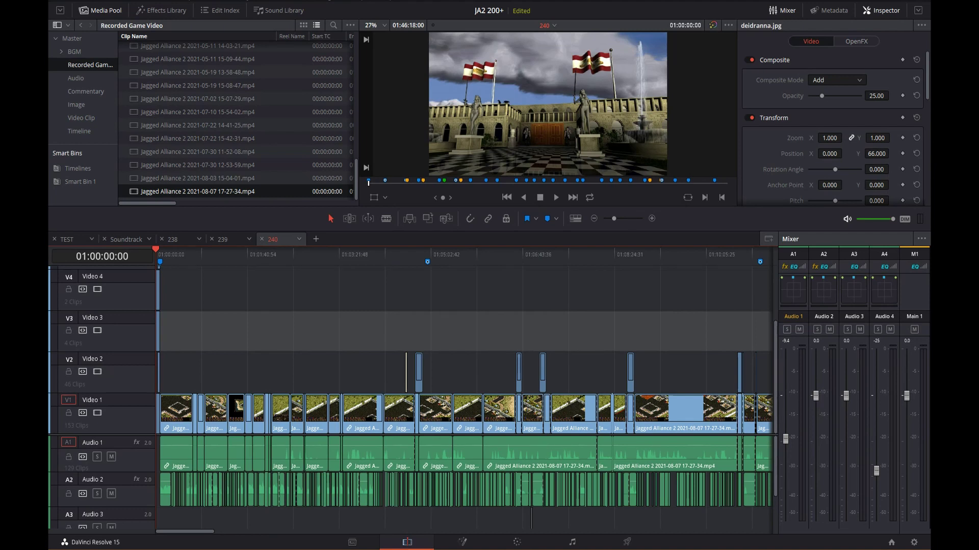
{"action": "left_click_drag", "start_coordinate": [405, 255], "coordinate": [419, 255]}
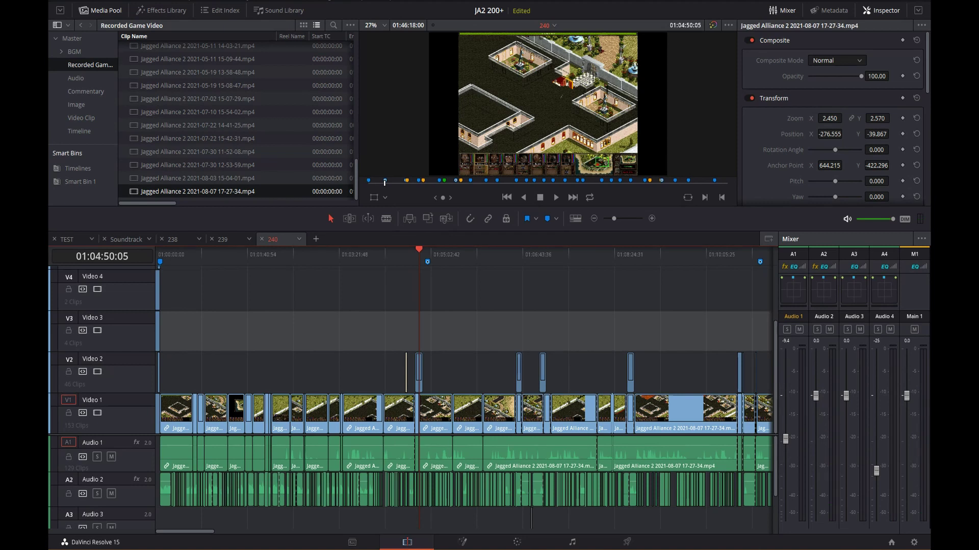
Examine closely the overlay clip, title and cuts surrounding the playhead on Video 1 and Video 2.
{"action": "key", "text": "ctrl+equal"}
{"action": "key", "text": "ctrl+equal"}
{"action": "key", "text": "ctrl+equal"}
{"action": "key", "text": "ctrl+equal"}
{"action": "key", "text": "ctrl+equal"}
{"action": "key", "text": "ctrl+equal"}
{"action": "key", "text": "ctrl+equal"}
{"action": "key", "text": "ctrl+equal"}
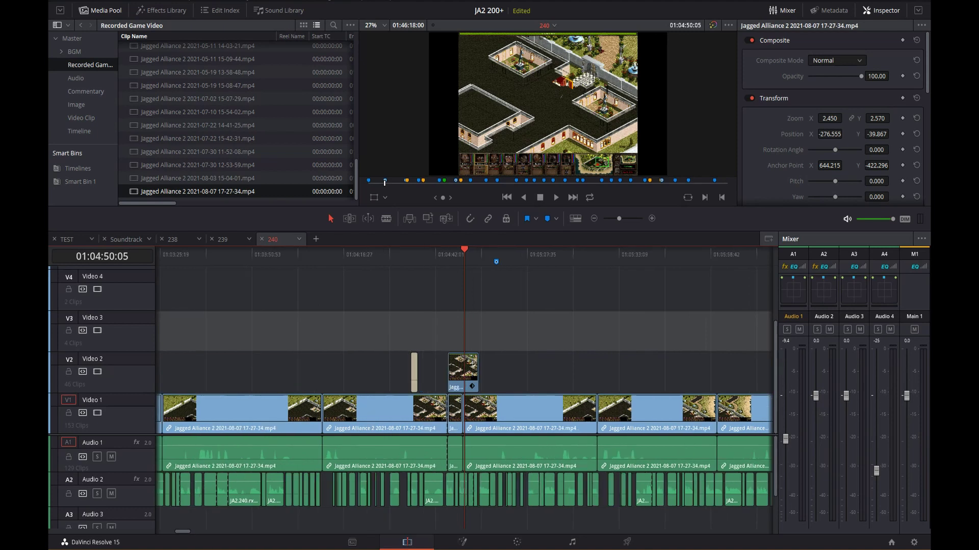
{"action": "key", "text": "ctrl+equal"}
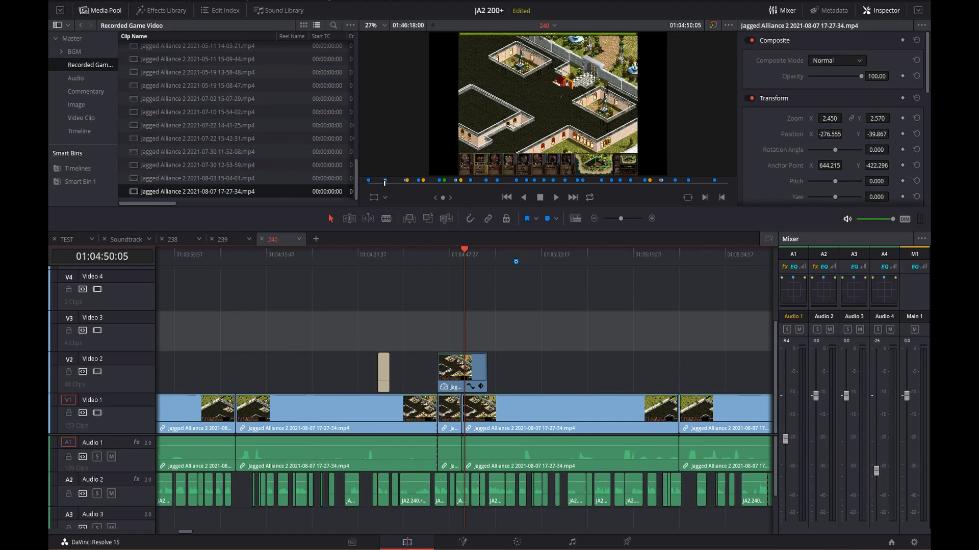
{"action": "key", "text": "ctrl+minus"}
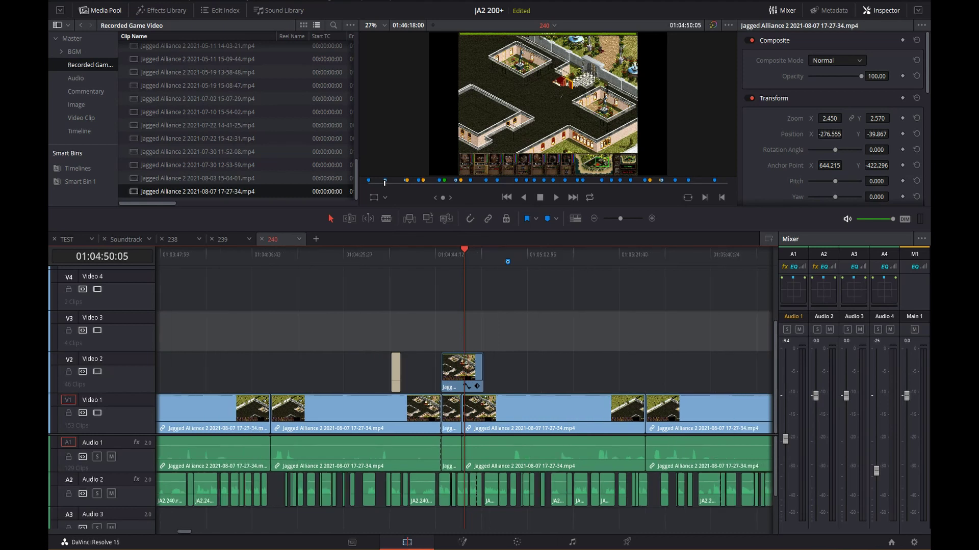
{"action": "key", "text": "ctrl+minus"}
{"action": "key", "text": "ctrl+minus"}
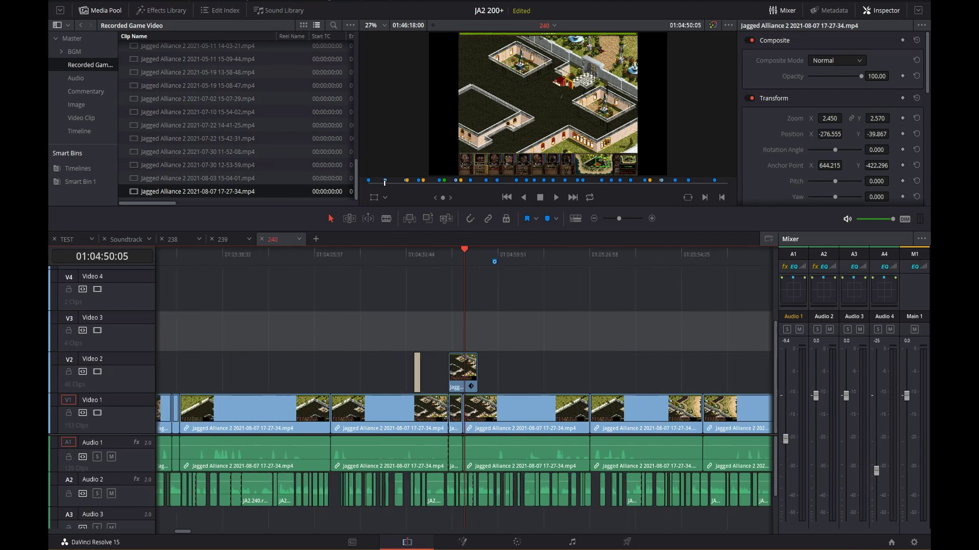
Return to the timeline's start and select the first JA2.240.rx.wav commentary clip on Audio 2.
{"action": "key", "text": "Home"}
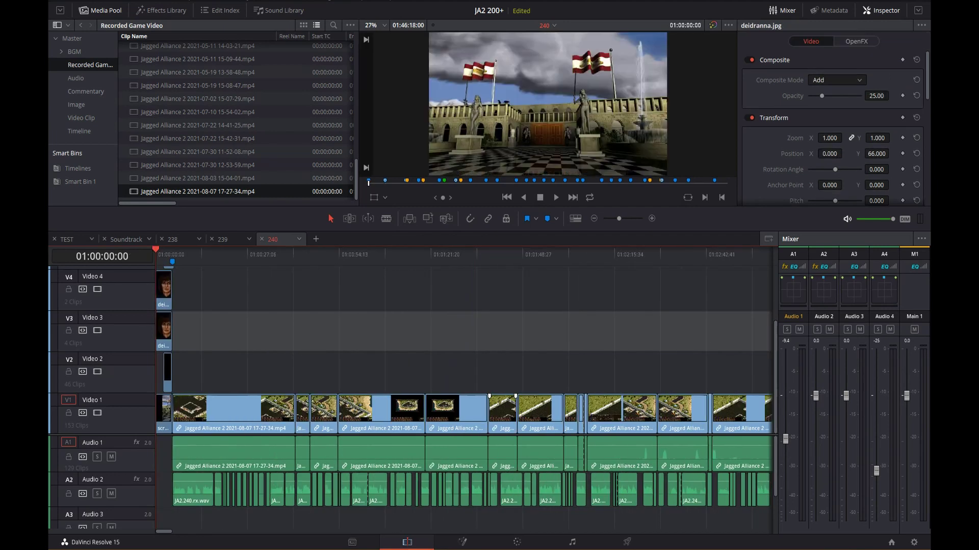
{"action": "key", "text": "ctrl+equal"}
{"action": "key", "text": "ctrl+equal"}
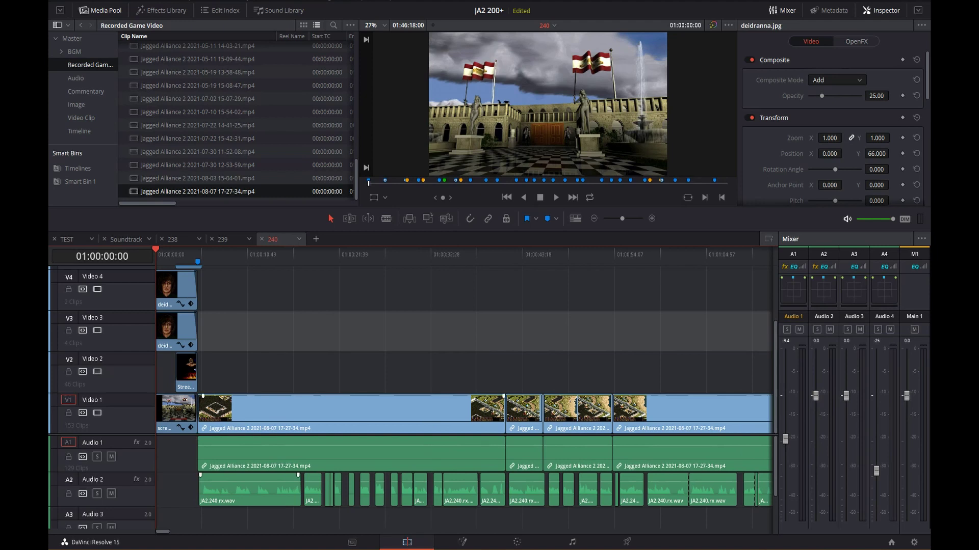
{"action": "left_click", "coordinate": [250, 489]}
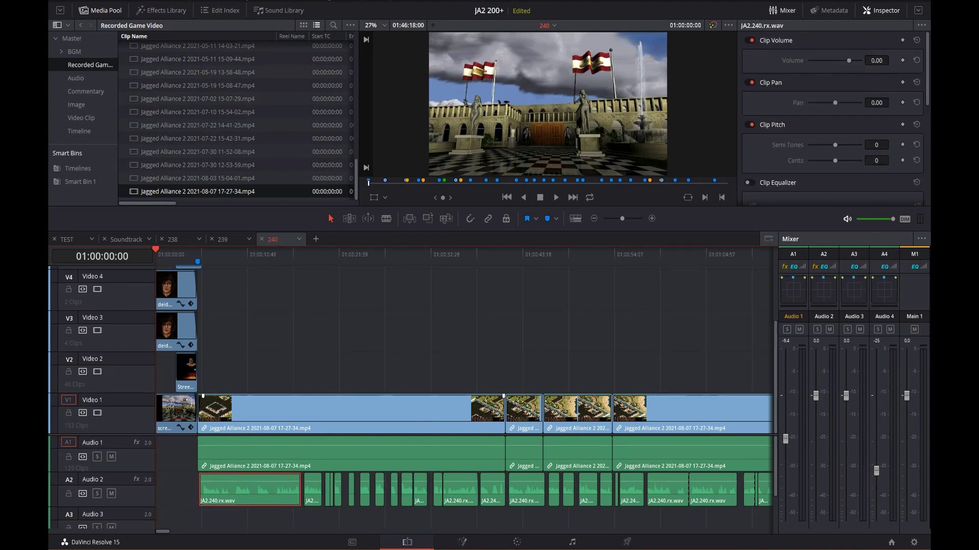
Scrub through the gameplay and commentary cuts from about 01:01:43 to 01:02:34:22.
{"action": "scroll", "coordinate": [464, 390], "scroll_direction": "right", "scroll_amount": 18}
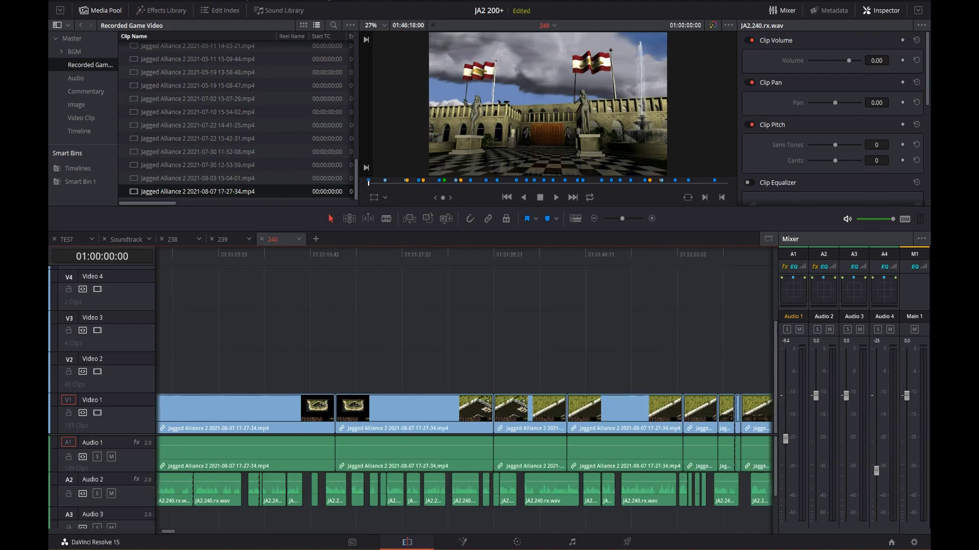
{"action": "left_click_drag", "start_coordinate": [522, 255], "coordinate": [534, 255]}
{"action": "scroll", "coordinate": [535, 255], "scroll_direction": "right", "scroll_amount": 3}
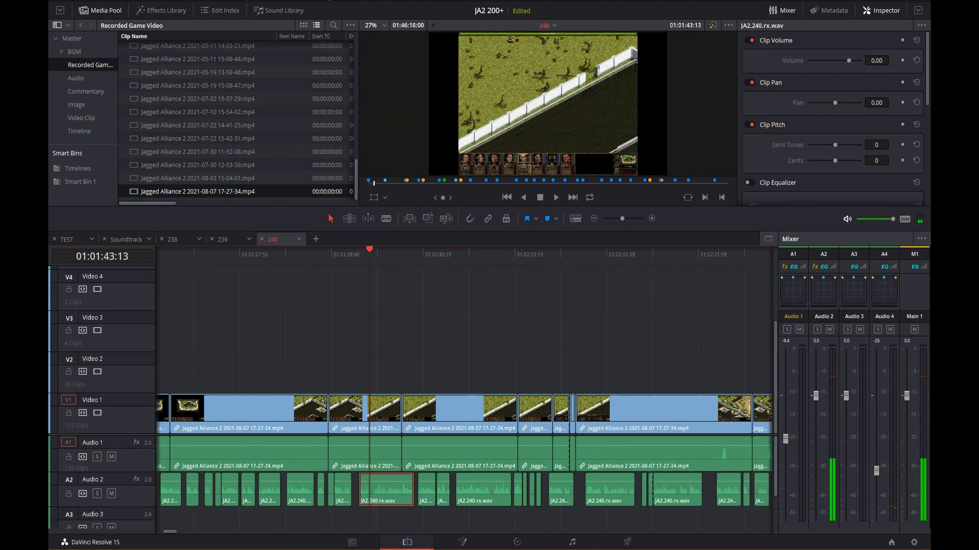
{"action": "left_click_drag", "start_coordinate": [476, 255], "coordinate": [600, 255]}
{"action": "scroll", "coordinate": [599, 254], "scroll_direction": "right", "scroll_amount": 1}
{"action": "scroll", "coordinate": [599, 255], "scroll_direction": "right", "scroll_amount": 2}
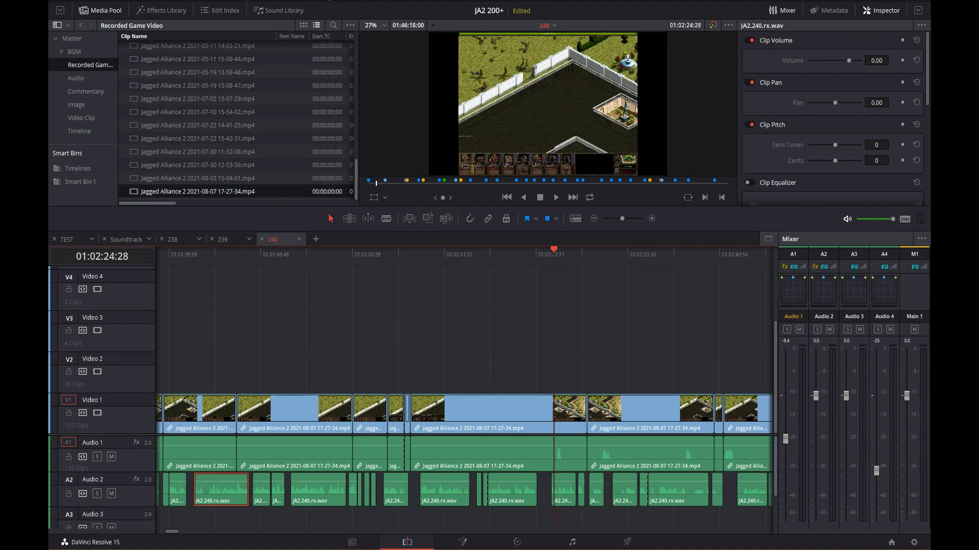
{"action": "left_click_drag", "start_coordinate": [554, 255], "coordinate": [636, 255]}
{"action": "scroll", "coordinate": [637, 255], "scroll_direction": "down", "scroll_amount": 4}
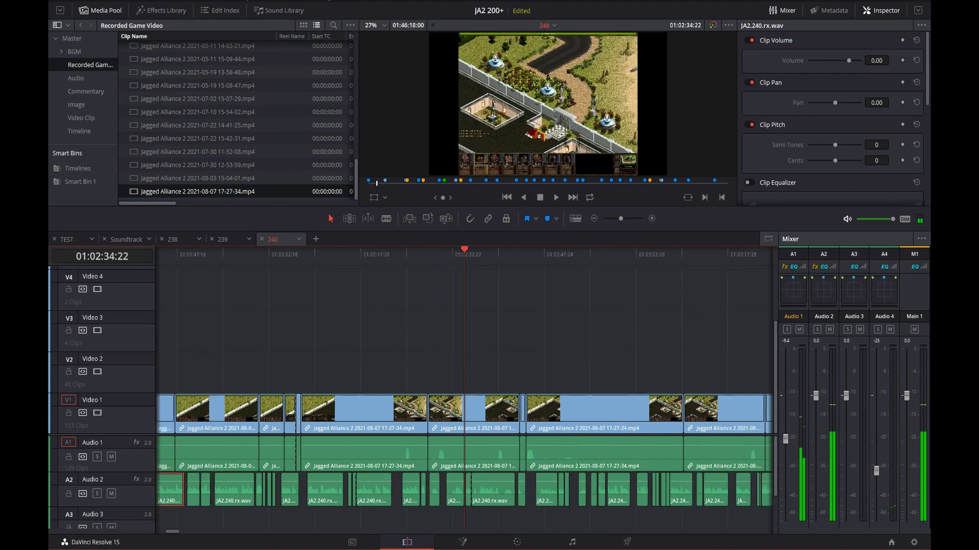
Move the playhead to 01:04:32:58 and review the gameplay and commentary cuts that follow it.
{"action": "key", "text": "shift+z"}
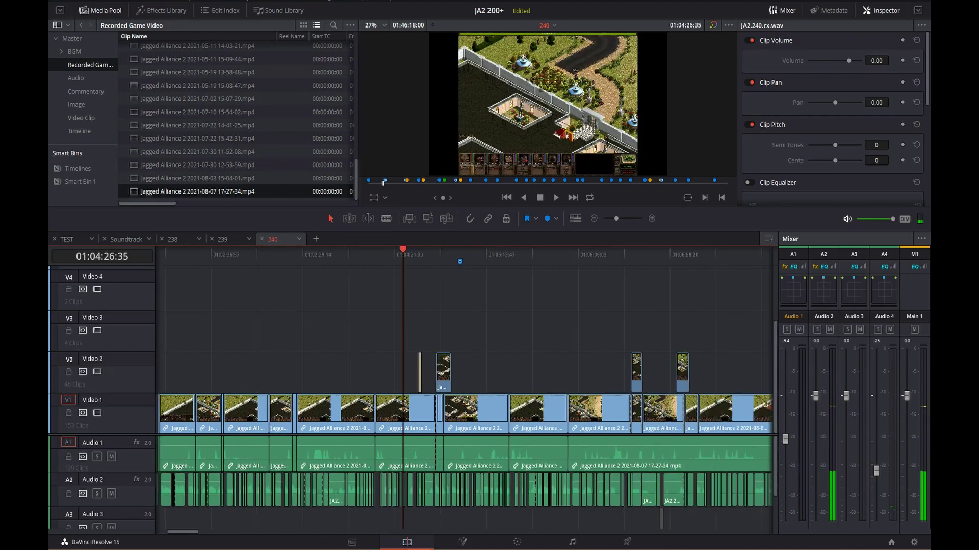
{"action": "scroll", "coordinate": [465, 388], "scroll_direction": "up", "scroll_amount": 9}
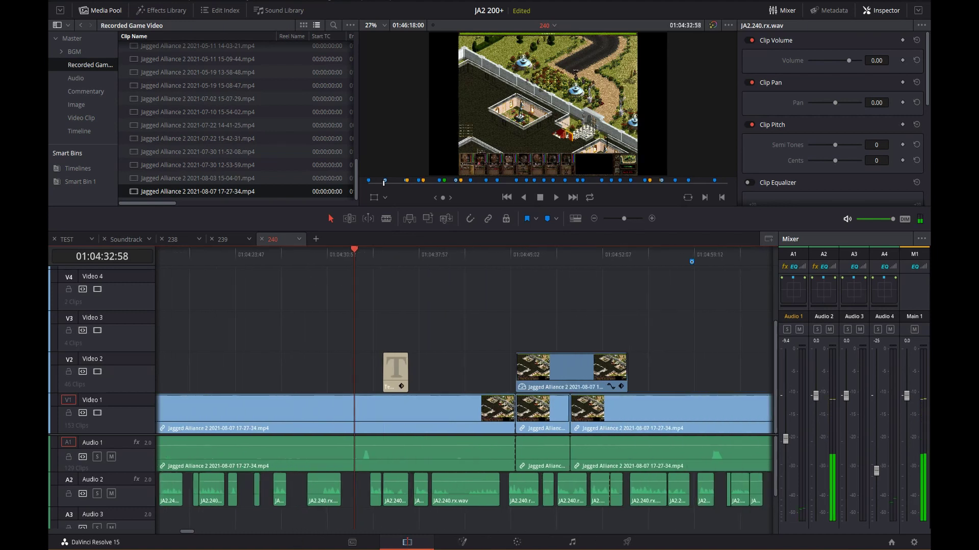
{"action": "scroll", "coordinate": [464, 387], "scroll_direction": "right", "scroll_amount": 20}
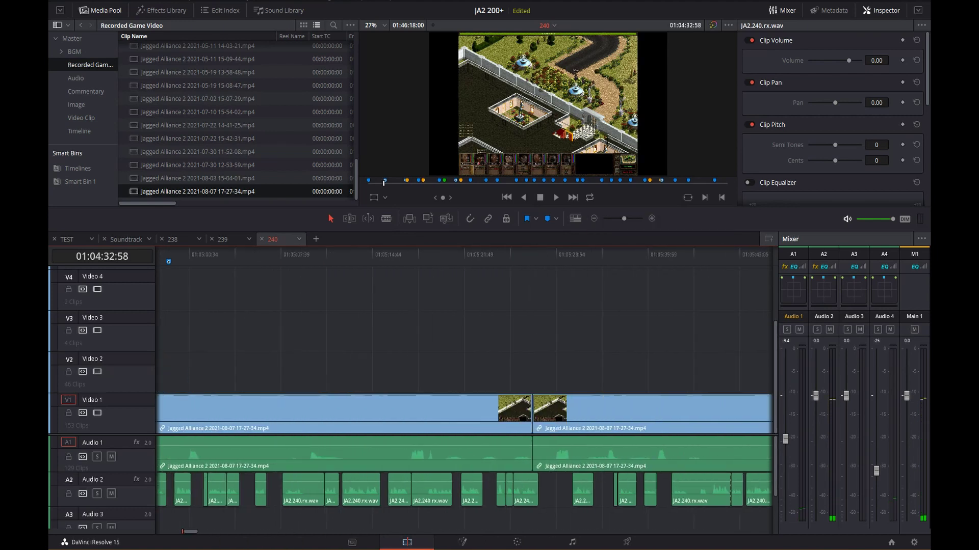
{"action": "scroll", "coordinate": [464, 393], "scroll_direction": "right", "scroll_amount": 5}
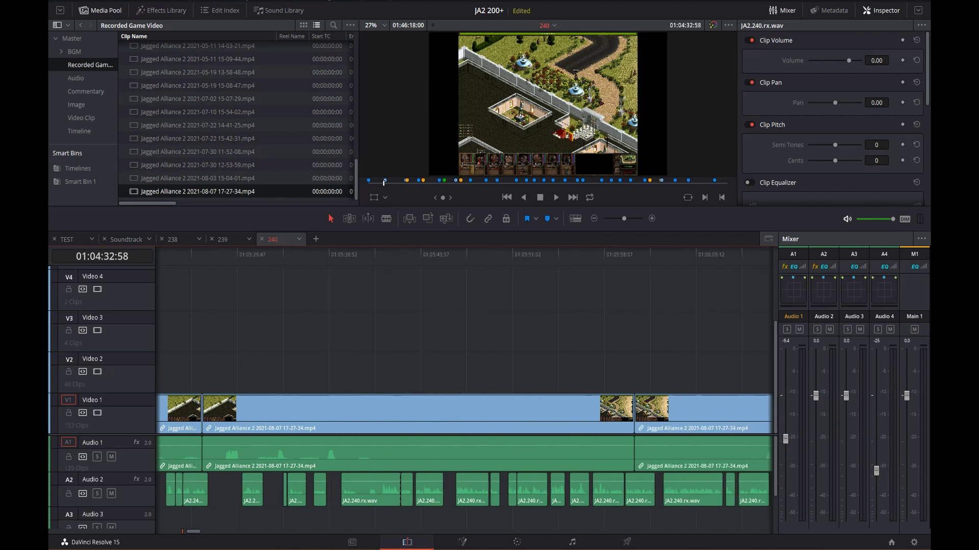
{"action": "scroll", "coordinate": [464, 392], "scroll_direction": "right", "scroll_amount": 10}
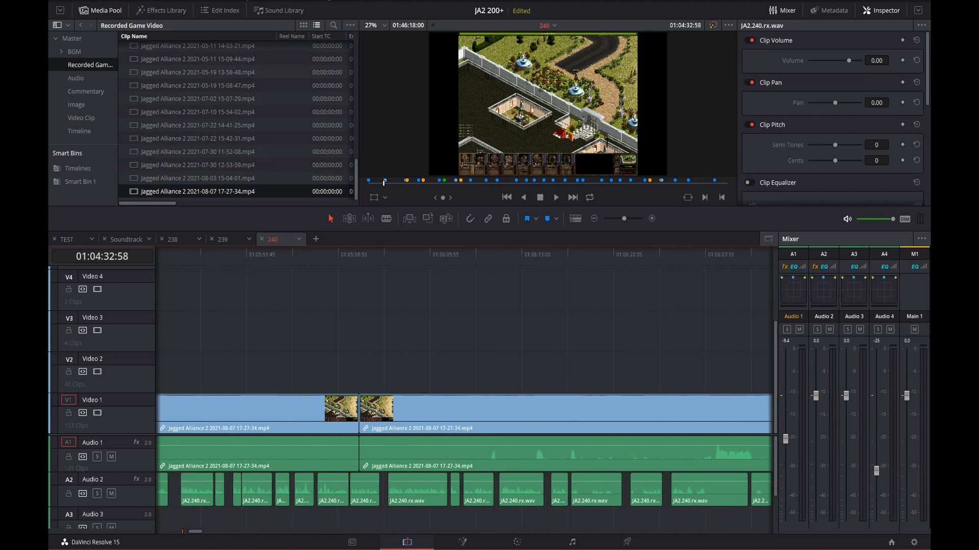
Review the cuts on Video 1, Video 2 and Audio 2 from about 01:05:51 to 01:08:00, including an overview of the surrounding timeline.
{"action": "scroll", "coordinate": [464, 393], "scroll_direction": "right", "scroll_amount": 12}
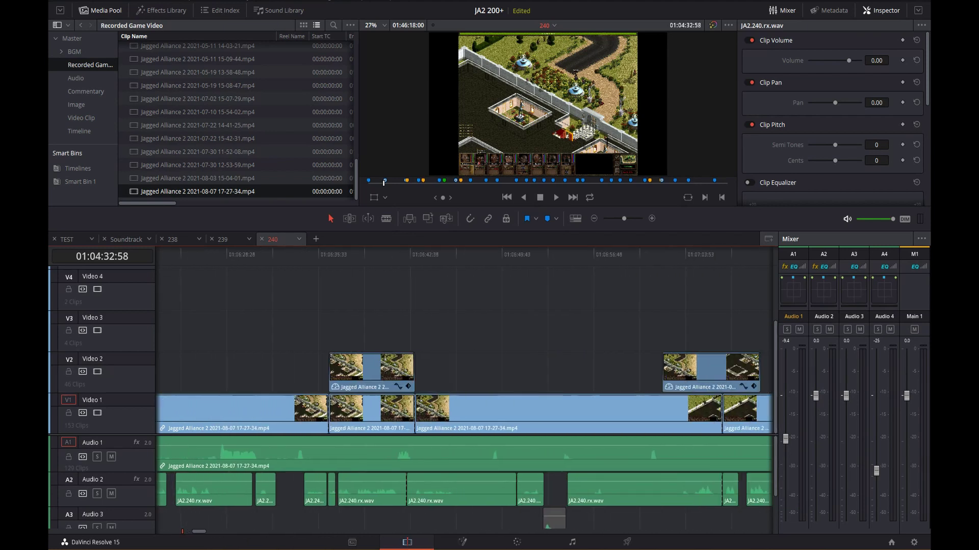
{"action": "scroll", "coordinate": [464, 393], "scroll_direction": "right", "scroll_amount": 6}
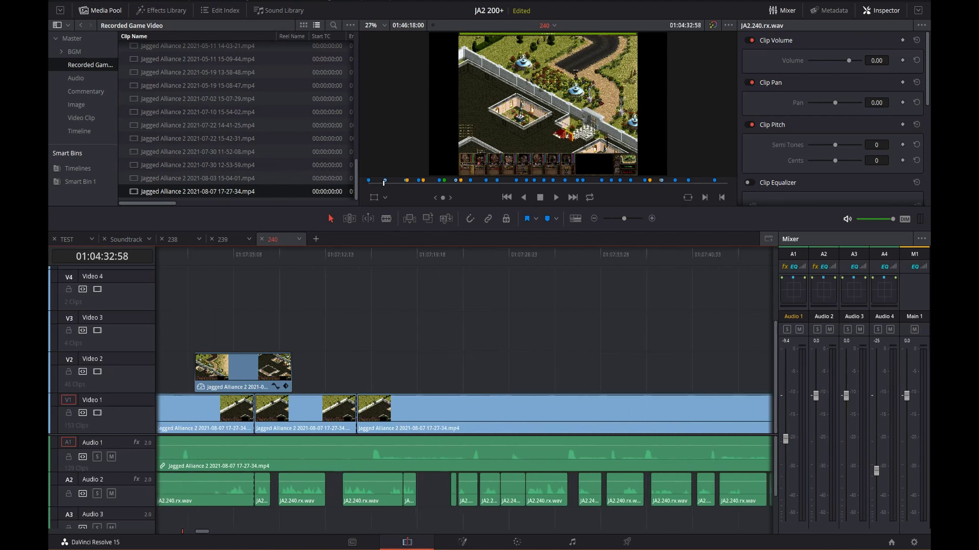
{"action": "scroll", "coordinate": [464, 393], "scroll_direction": "right", "scroll_amount": 8}
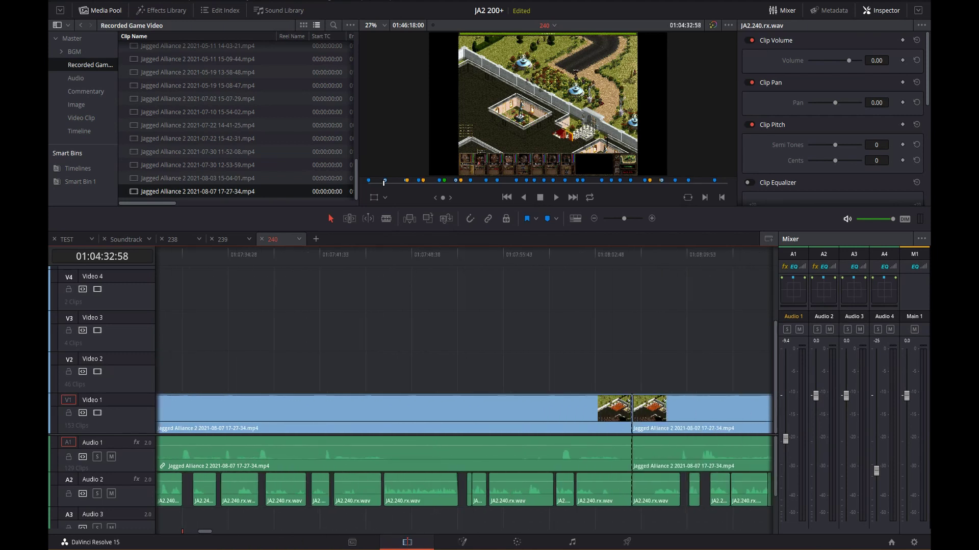
{"action": "scroll", "coordinate": [464, 393], "scroll_direction": "down", "scroll_amount": 10}
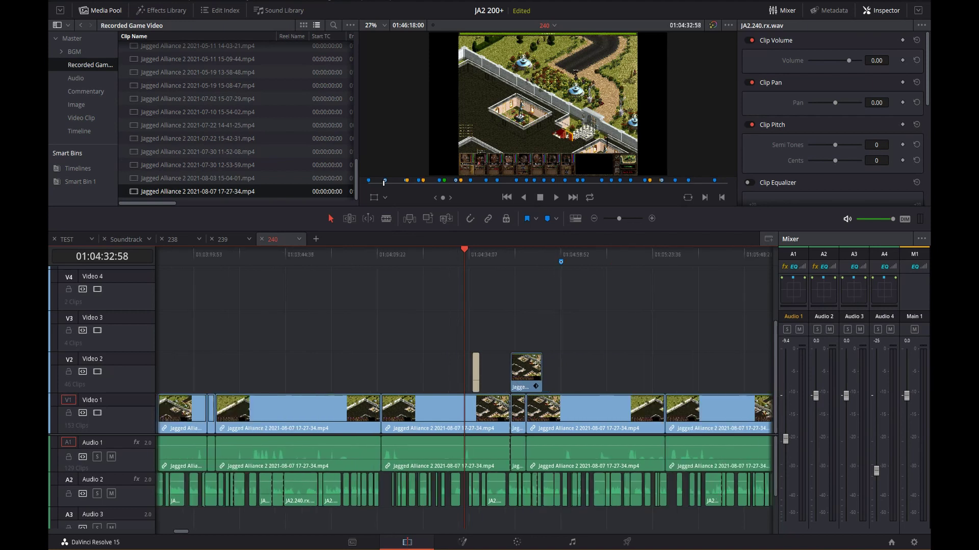
{"action": "scroll", "coordinate": [464, 393], "scroll_direction": "down", "scroll_amount": 6}
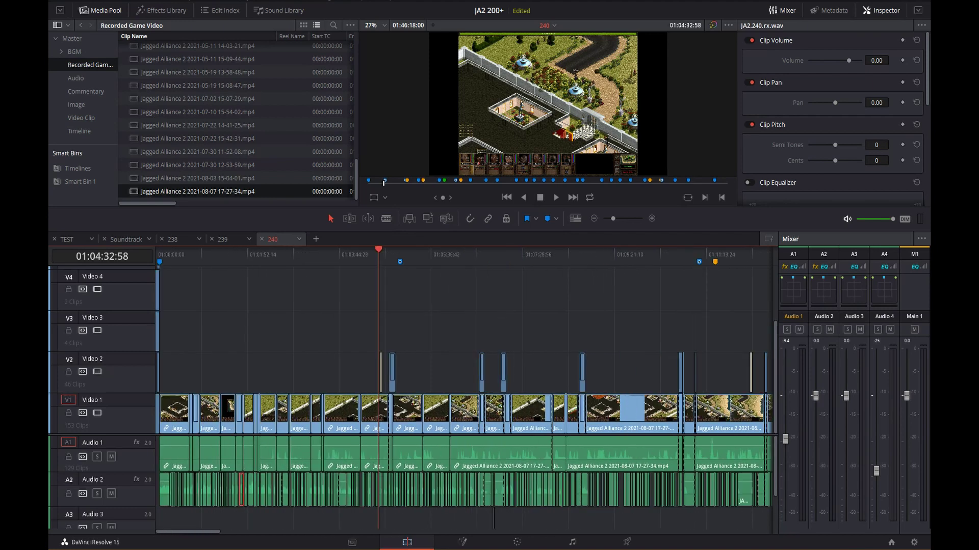
Play the timeline in short stretches from 01:04:32:58 to 01:04:35:00, just before the text title on Video 2.
{"action": "scroll", "coordinate": [464, 392], "scroll_direction": "up", "scroll_amount": 12}
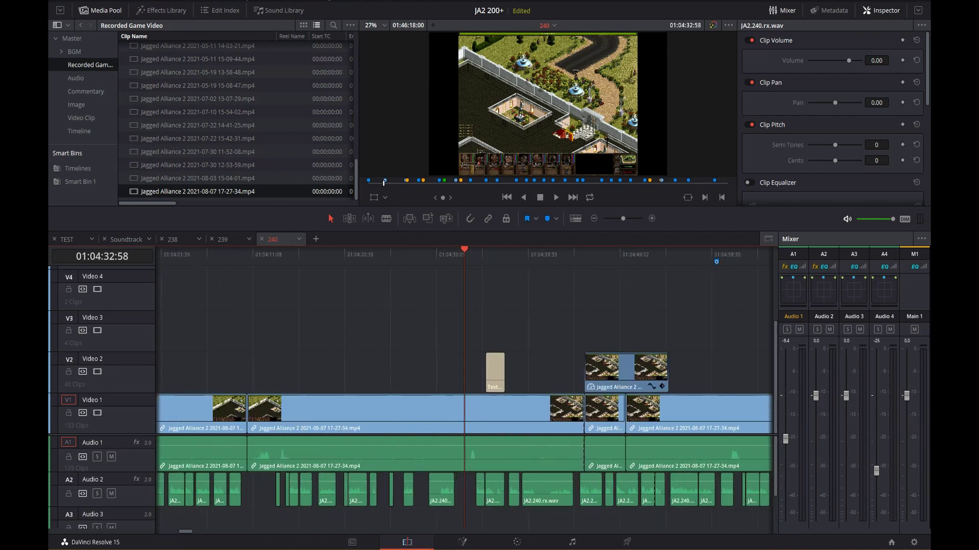
{"action": "scroll", "coordinate": [464, 393], "scroll_direction": "up", "scroll_amount": 4}
{"action": "key", "text": "shift+Right"}
{"action": "key", "text": "space"}
{"action": "key", "text": "space"}
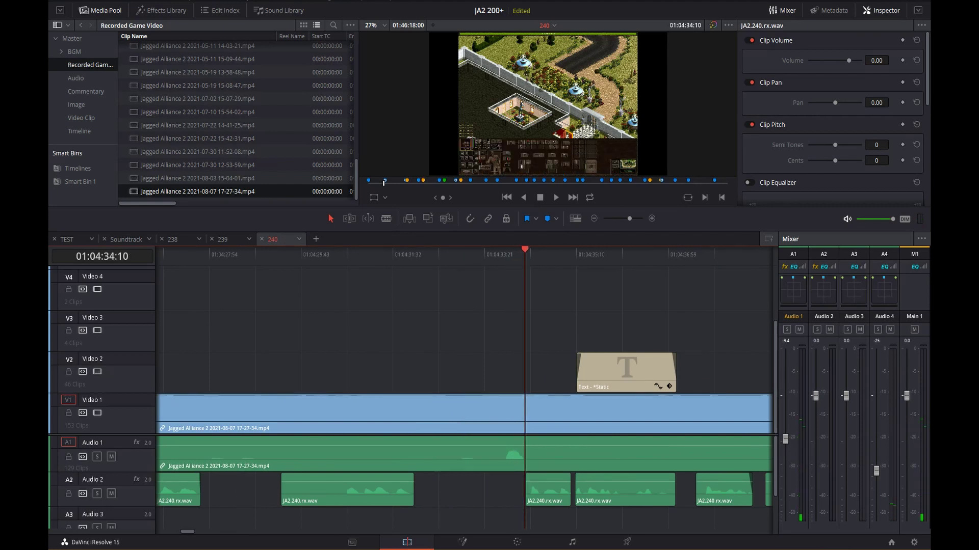
{"action": "key", "text": "space"}
{"action": "key", "text": "space"}
{"action": "scroll", "coordinate": [463, 392], "scroll_direction": "right", "scroll_amount": 3}
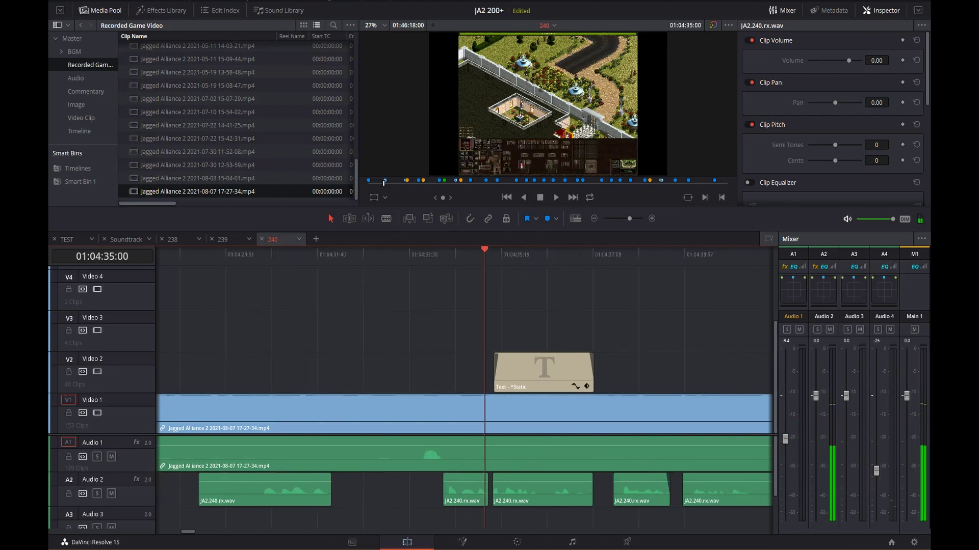
Examine closely the gameplay and commentary cuts that follow the text title, up to about 01:05:45.
{"action": "scroll", "coordinate": [464, 392], "scroll_direction": "right", "scroll_amount": 8}
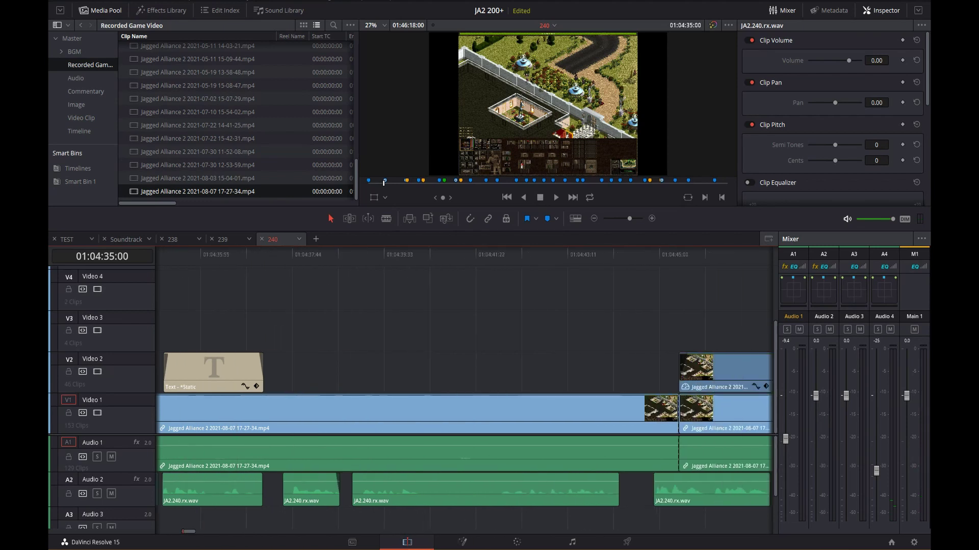
{"action": "scroll", "coordinate": [464, 393], "scroll_direction": "right", "scroll_amount": 20}
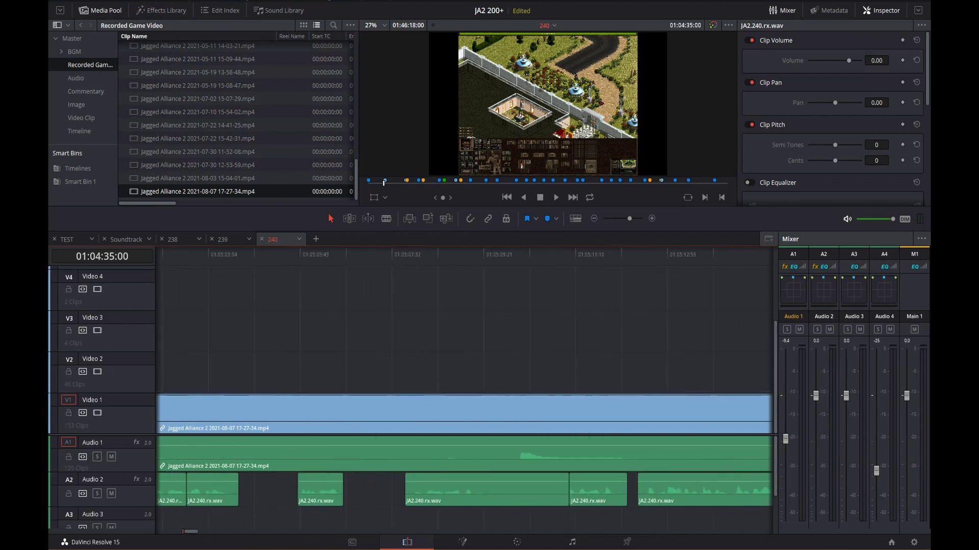
{"action": "scroll", "coordinate": [463, 392], "scroll_direction": "right", "scroll_amount": 10}
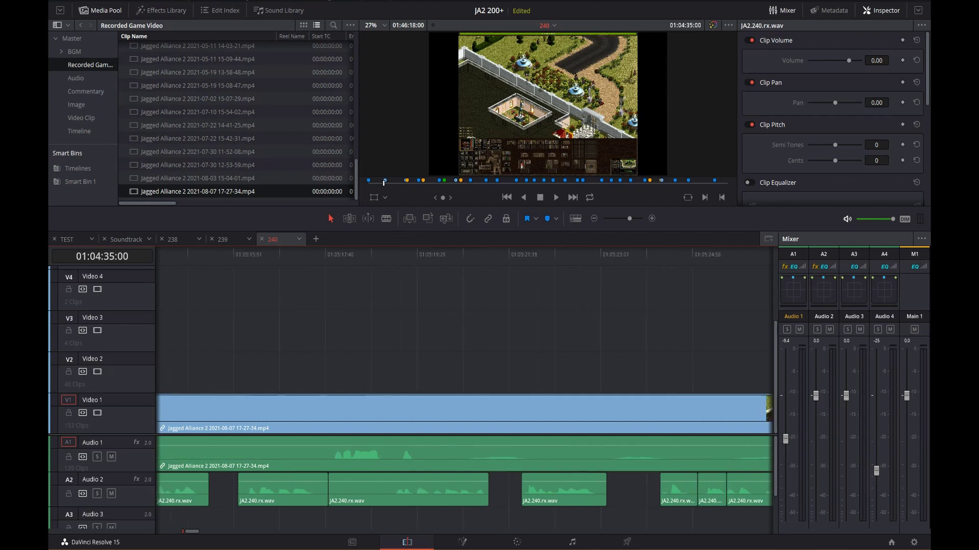
{"action": "scroll", "coordinate": [464, 392], "scroll_direction": "right", "scroll_amount": 6}
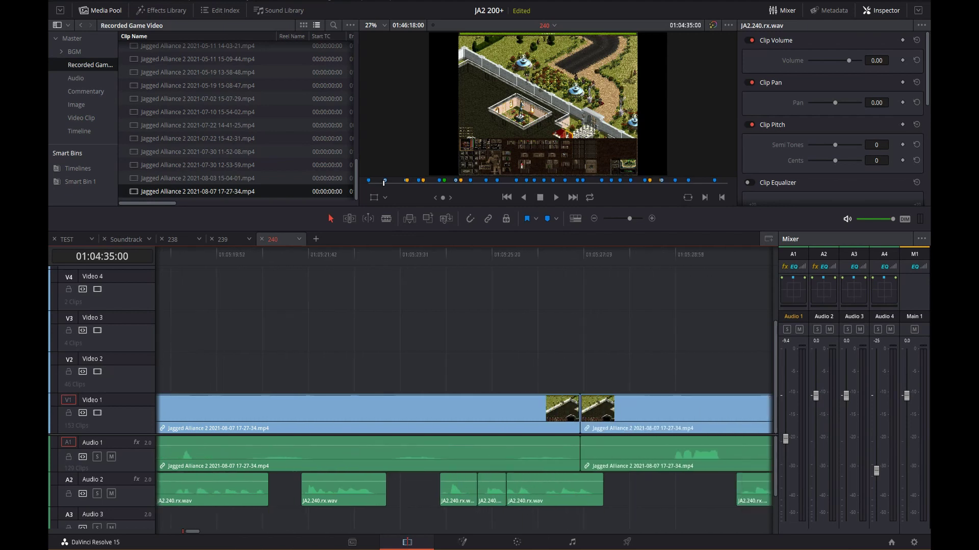
{"action": "scroll", "coordinate": [464, 392], "scroll_direction": "right", "scroll_amount": 4}
{"action": "scroll", "coordinate": [464, 392], "scroll_direction": "right", "scroll_amount": 4}
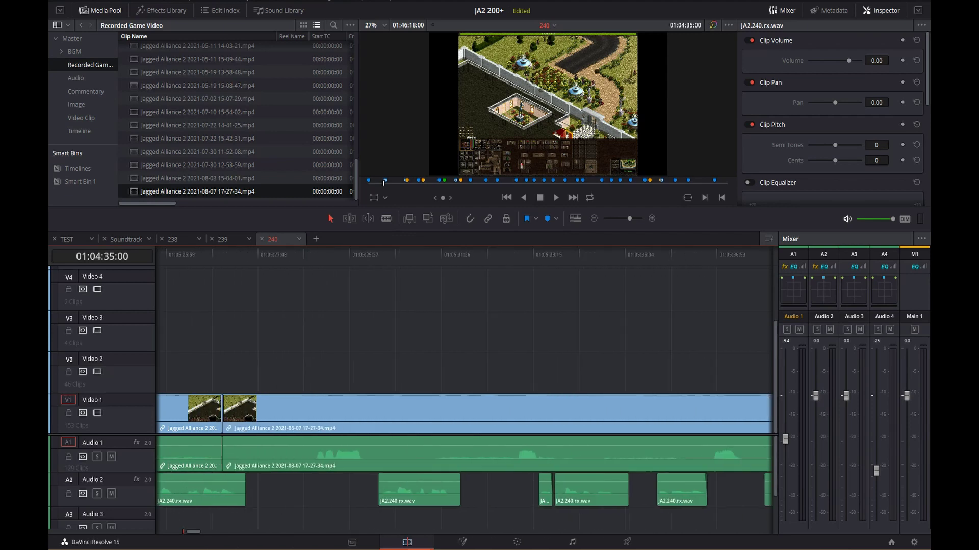
{"action": "scroll", "coordinate": [464, 393], "scroll_direction": "right", "scroll_amount": 6}
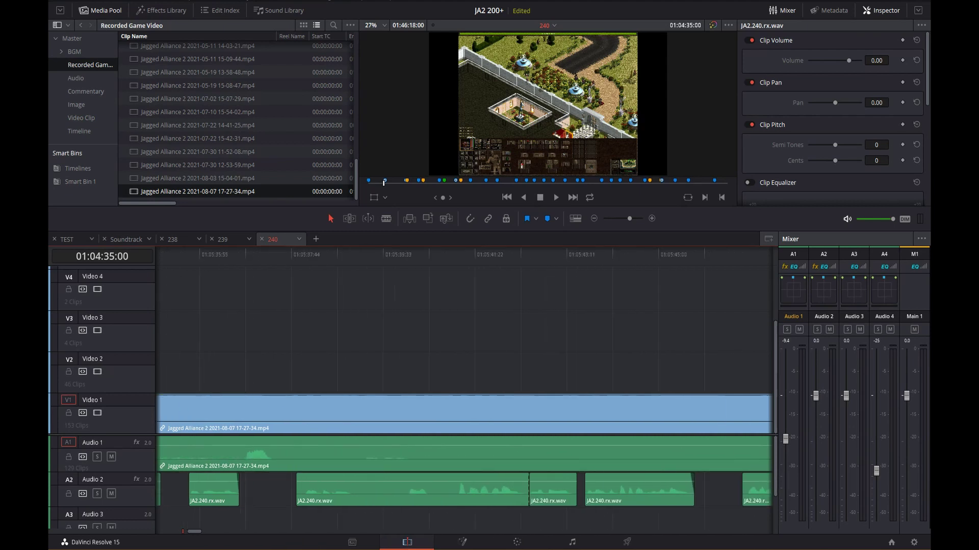
{"action": "scroll", "coordinate": [465, 388], "scroll_direction": "down", "scroll_amount": 10}
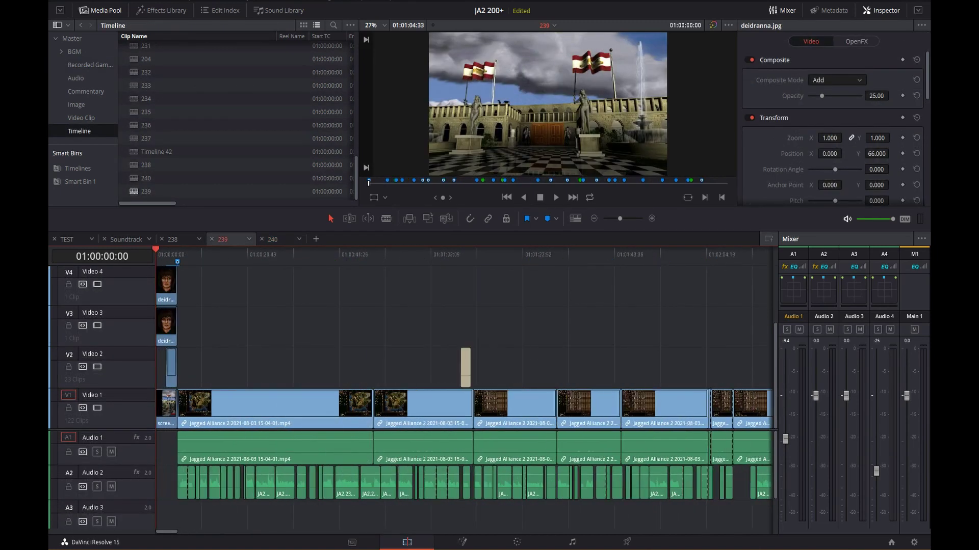
Play and scrub the opening of timeline 239 to 01:00:26:51 and review the gameplay and commentary cuts after it.
{"action": "key", "text": "ctrl+plus"}
{"action": "left_click", "coordinate": [264, 254]}
{"action": "key", "text": "space"}
{"action": "left_click_drag", "start_coordinate": [277, 254], "coordinate": [338, 254]}
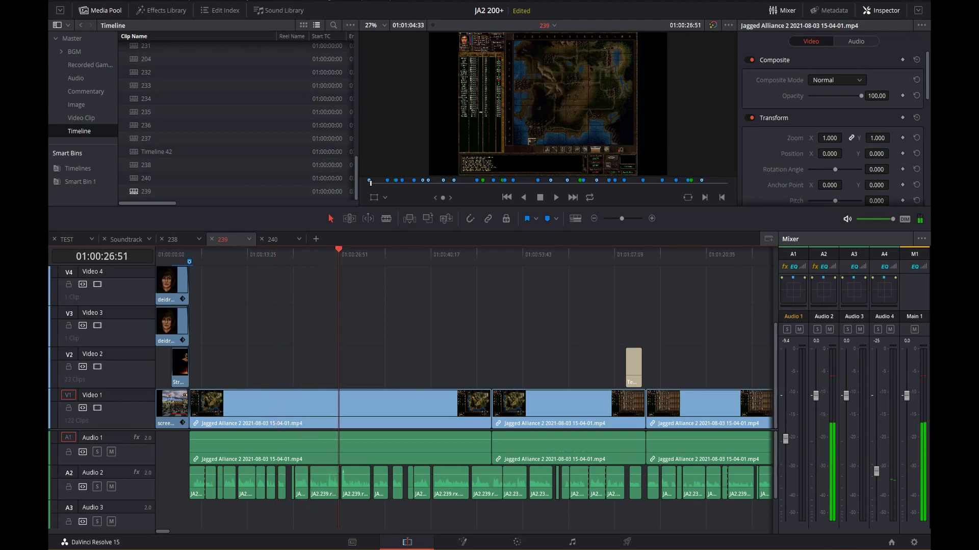
{"action": "scroll", "coordinate": [464, 378], "scroll_direction": "right", "scroll_amount": 4}
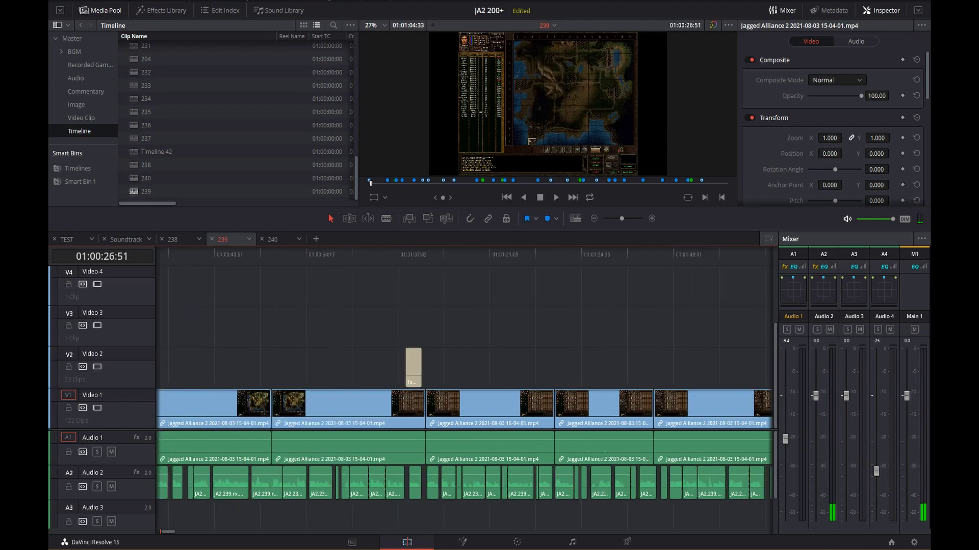
{"action": "scroll", "coordinate": [464, 387], "scroll_direction": "right", "scroll_amount": 3}
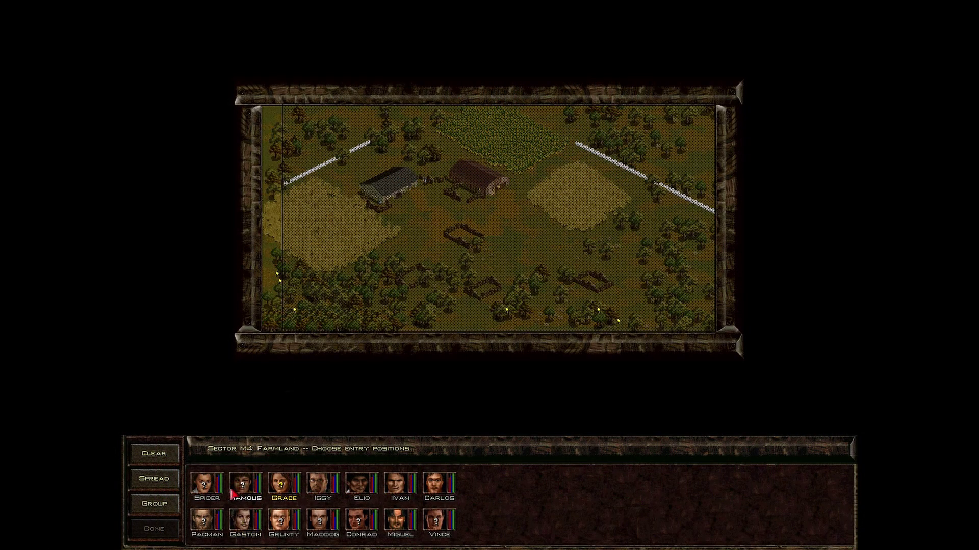
Place Pacman's squad at the southern edge of sector M4 and have Grunty fire a single shot at the tank.
{"action": "left_click", "coordinate": [206, 525]}
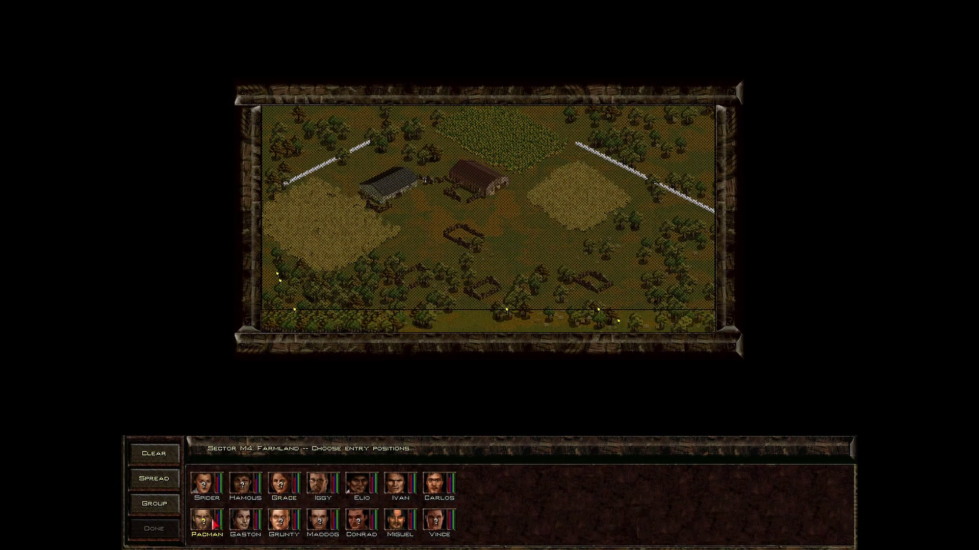
{"action": "left_click", "coordinate": [667, 308]}
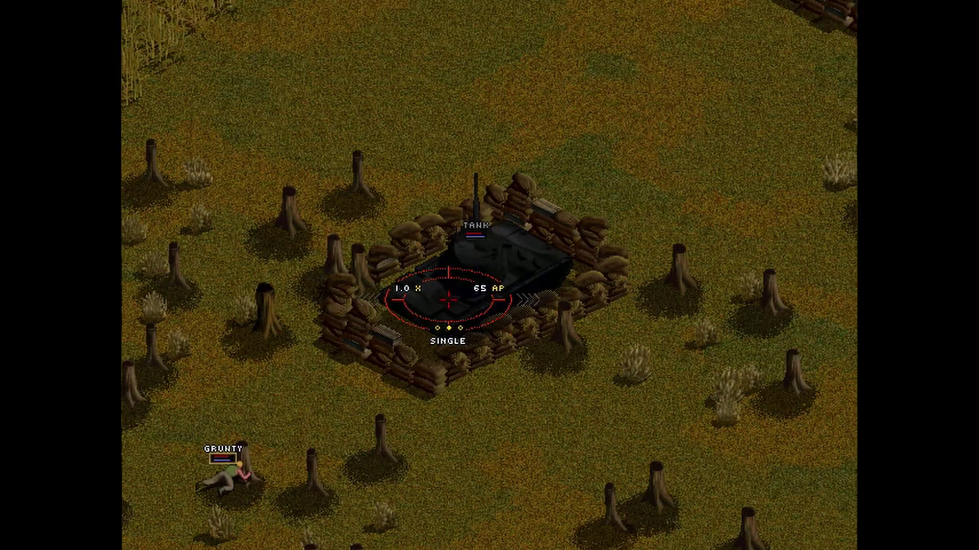
{"action": "left_click", "coordinate": [601, 207]}
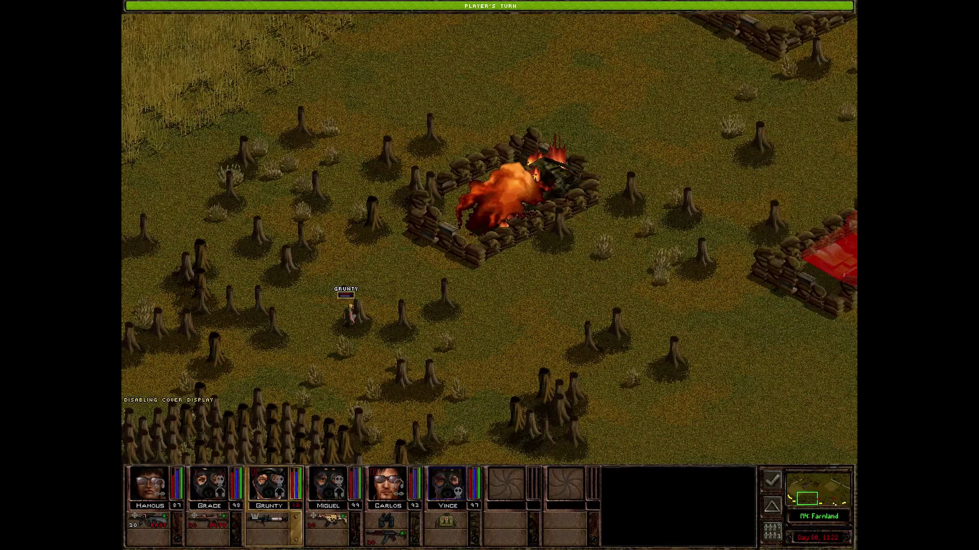
Activate squad 6 and attack the remaining tanks farther east with Iggy and Ivan.
{"action": "key", "text": "Right"}
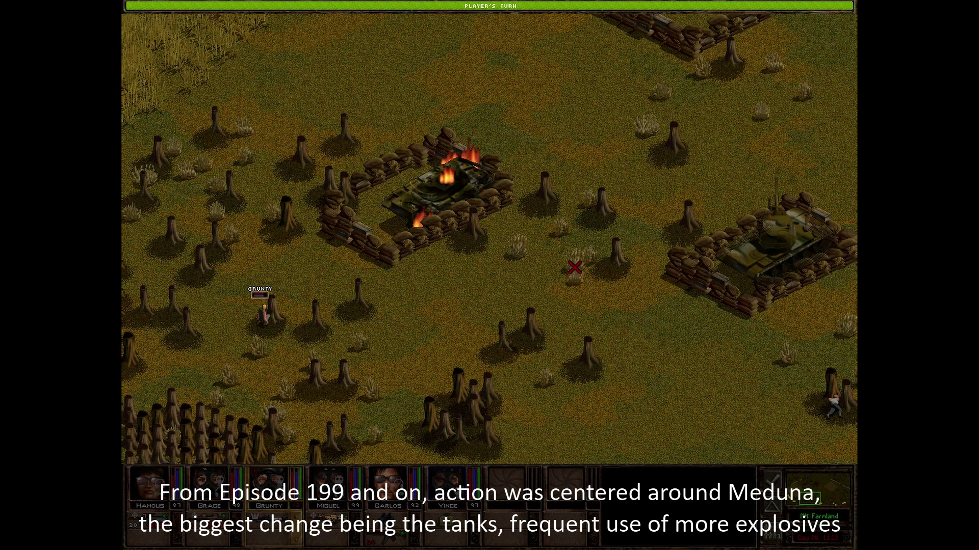
{"action": "key", "text": "p"}
{"action": "key", "text": "Right"}
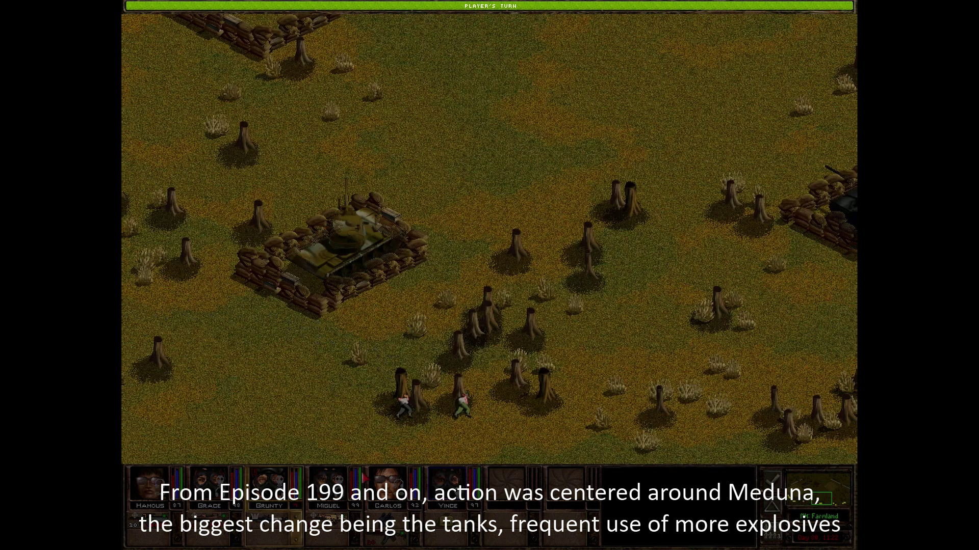
{"action": "key", "text": "6"}
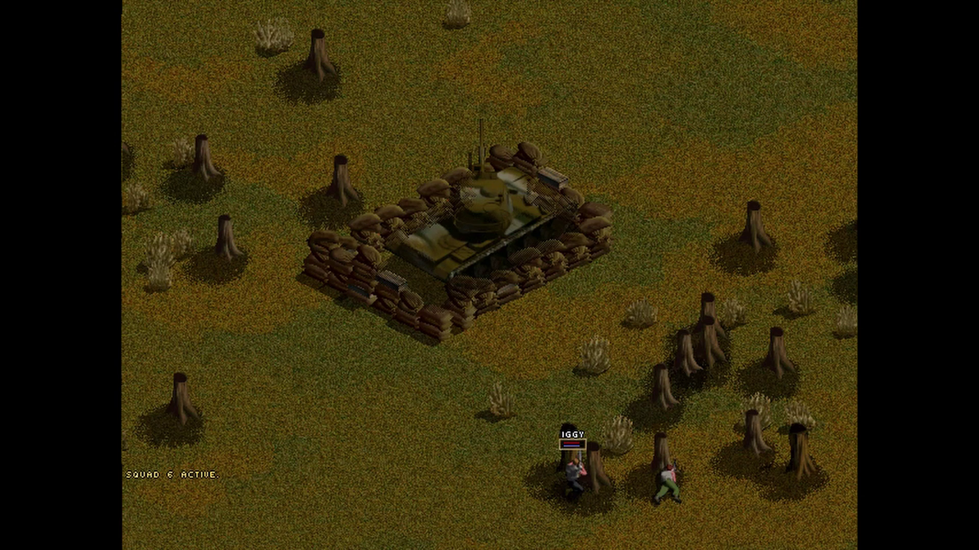
{"action": "left_click", "coordinate": [465, 243]}
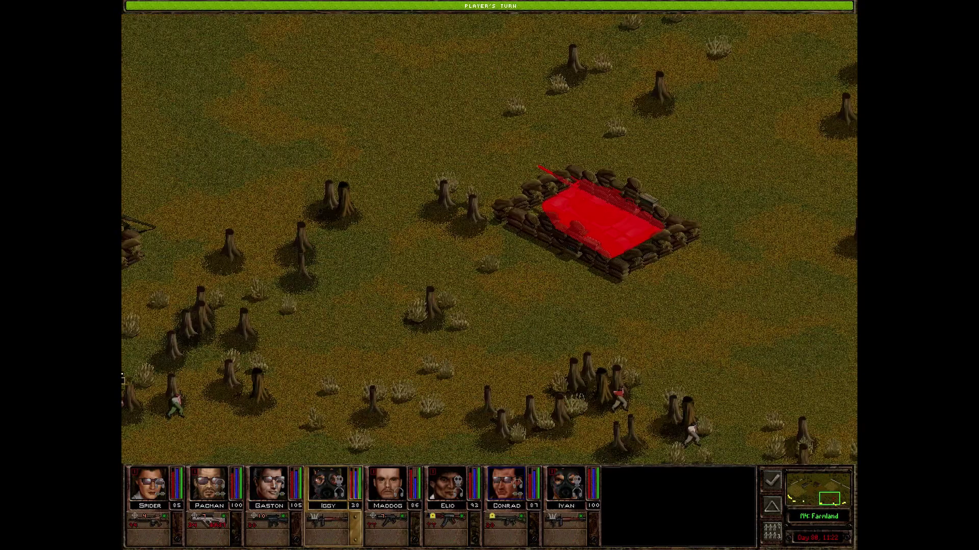
{"action": "left_click", "coordinate": [578, 495]}
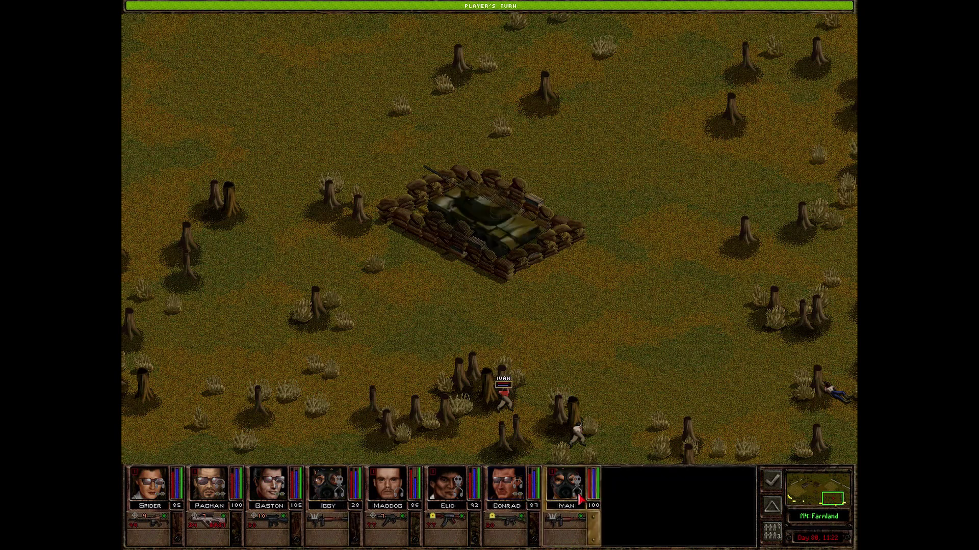
{"action": "left_click", "coordinate": [511, 227]}
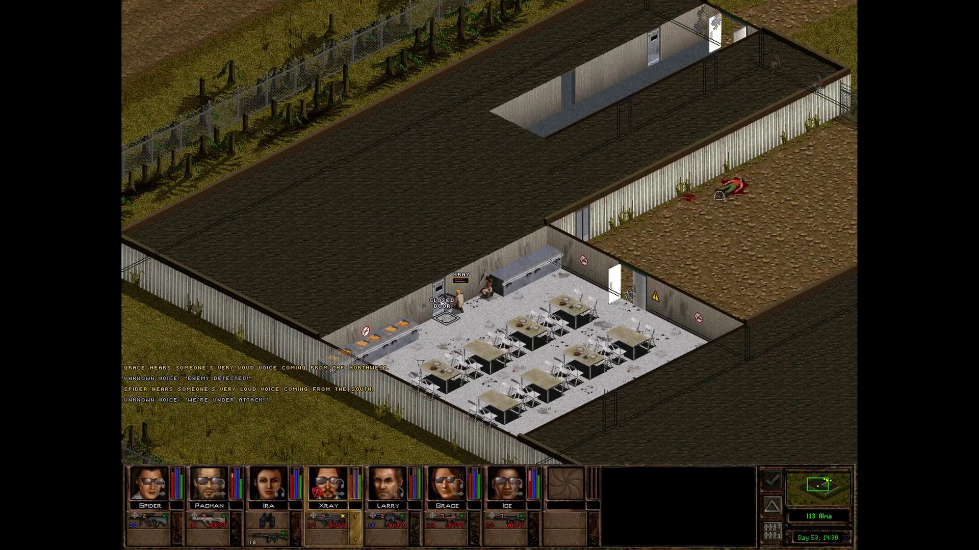
Have Xray tackle the closed door in the dining room in sector I13, Alma.
{"action": "left_click", "coordinate": [442, 304]}
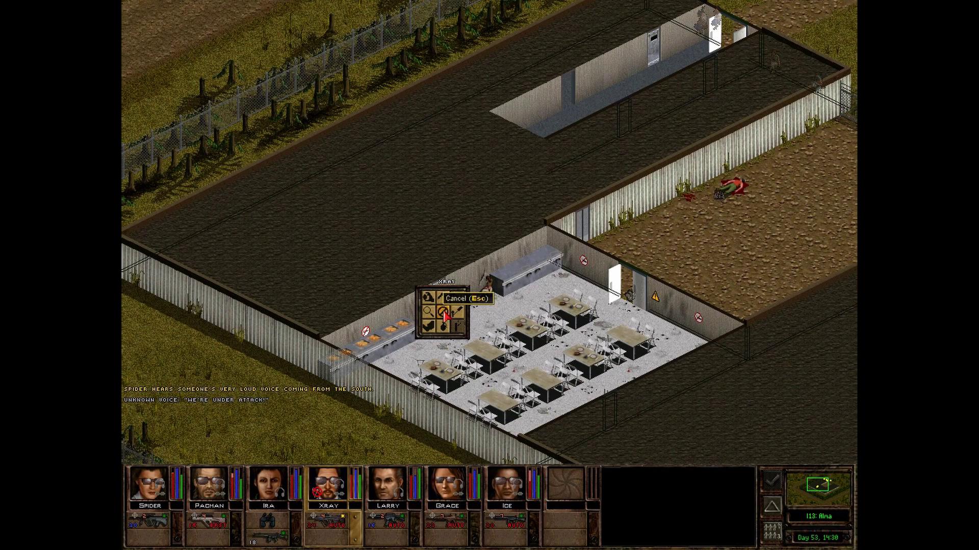
{"action": "left_click", "coordinate": [428, 298]}
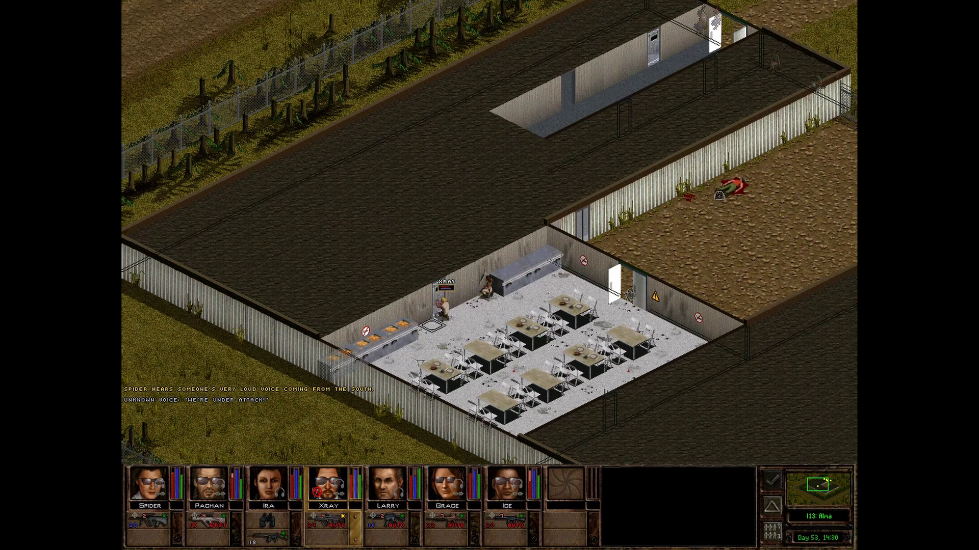